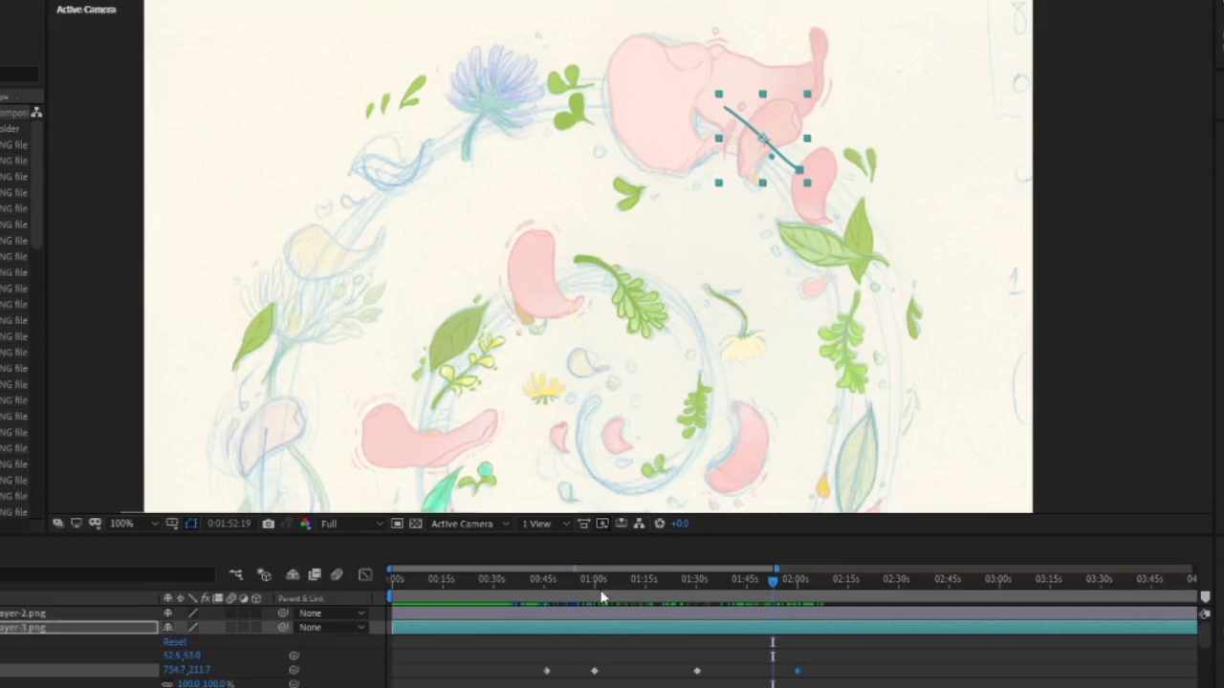
# Add a Position keyframe at 2:15 by moving the petal down-right along the spiral.
pyautogui.moveTo(603, 598); pyautogui.dragTo(899, 633)
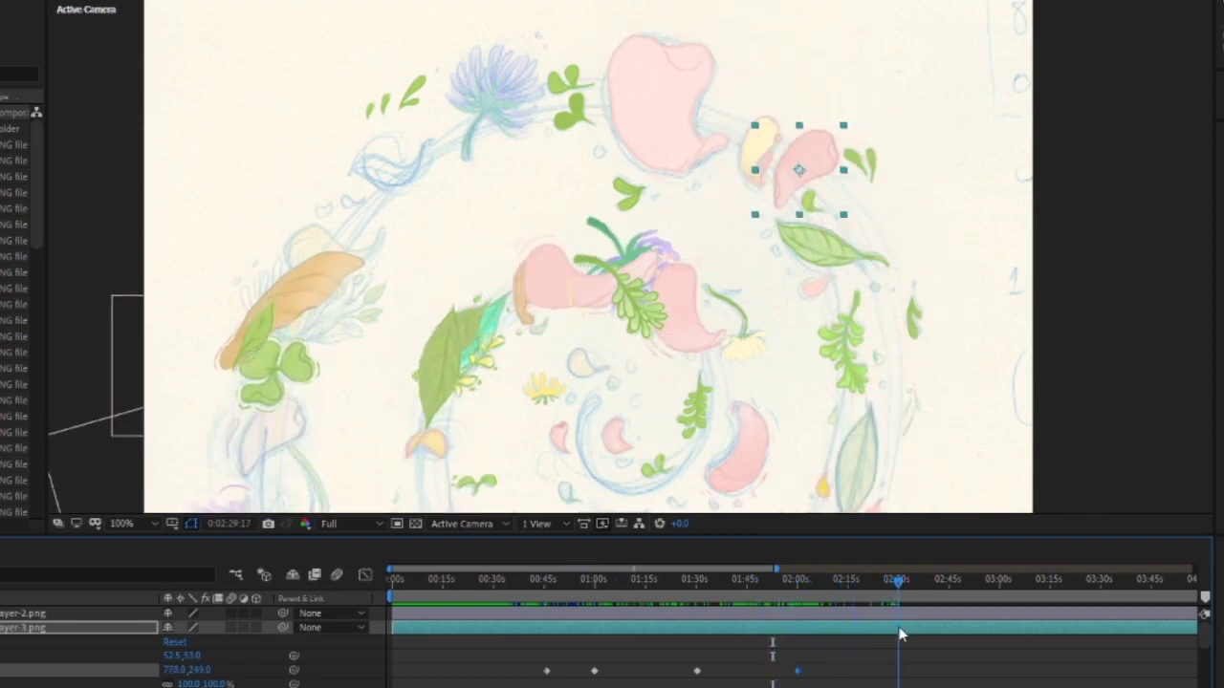
pyautogui.moveTo(774, 317); pyautogui.dragTo(673, 228)
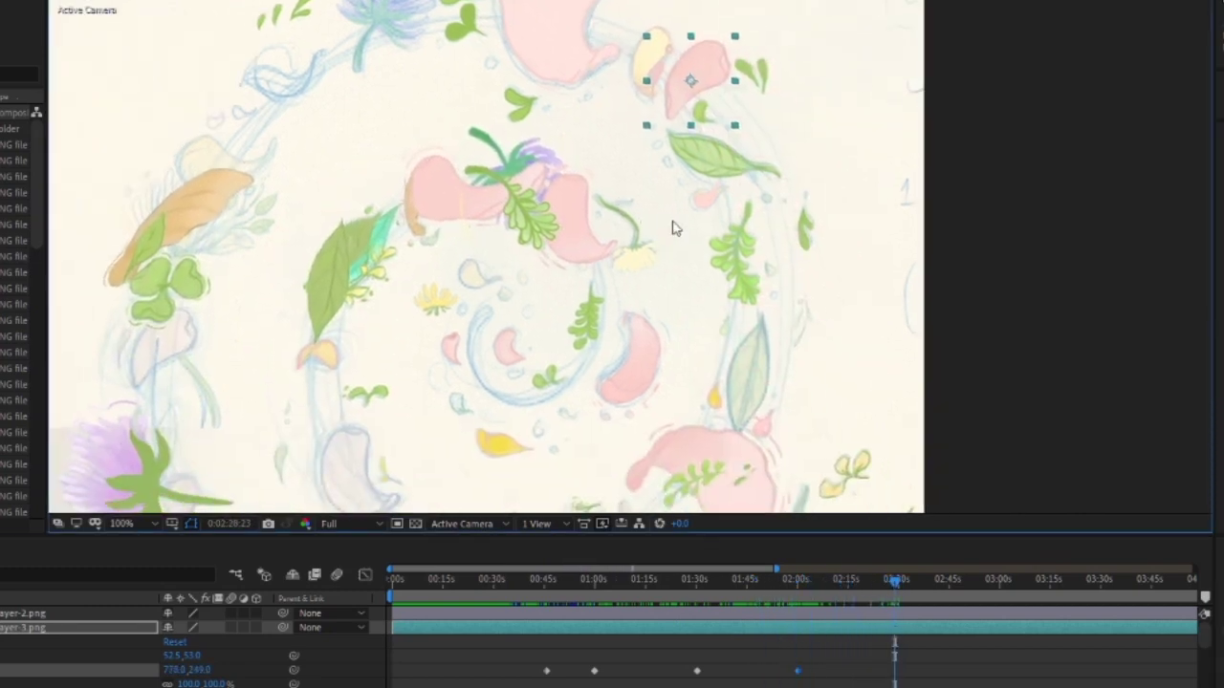
pyautogui.scroll(-1, 682, 246)
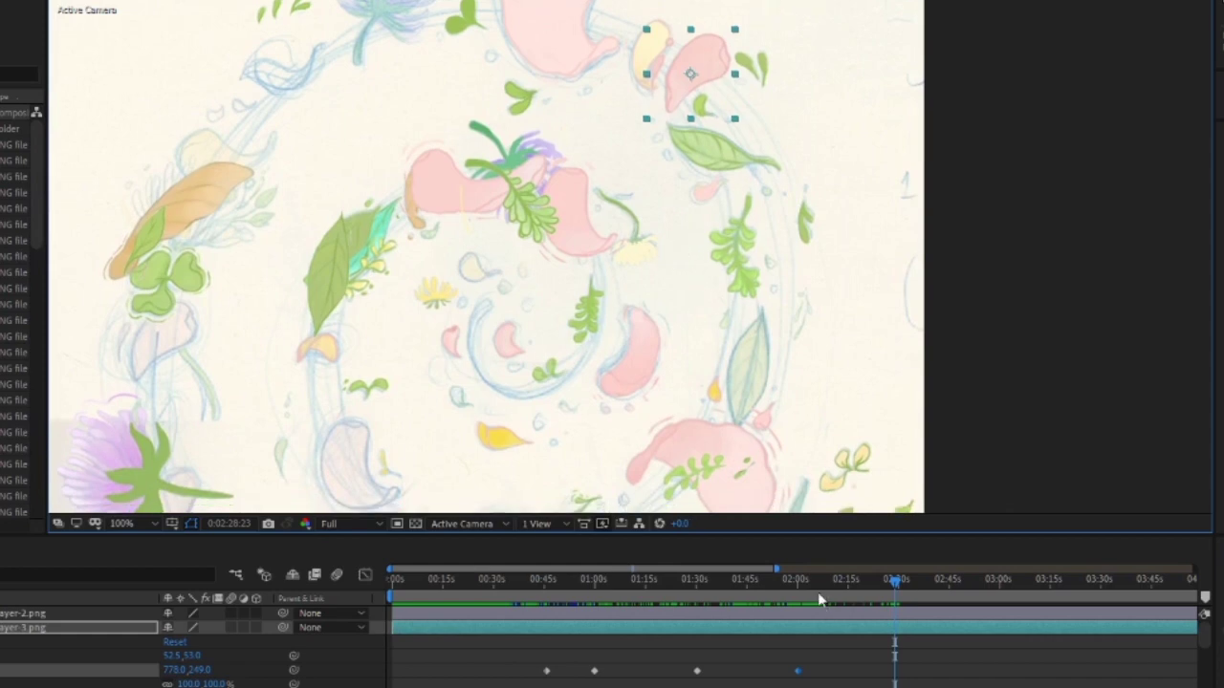
pyautogui.moveTo(818, 594)
pyautogui.mouseDown()
pyautogui.moveTo(842, 590)
pyautogui.moveTo(849, 602)
pyautogui.mouseUp()
pyautogui.moveTo(724, 75)
pyautogui.mouseDown()
pyautogui.moveTo(808, 222)
pyautogui.moveTo(802, 255)
pyautogui.mouseUp()
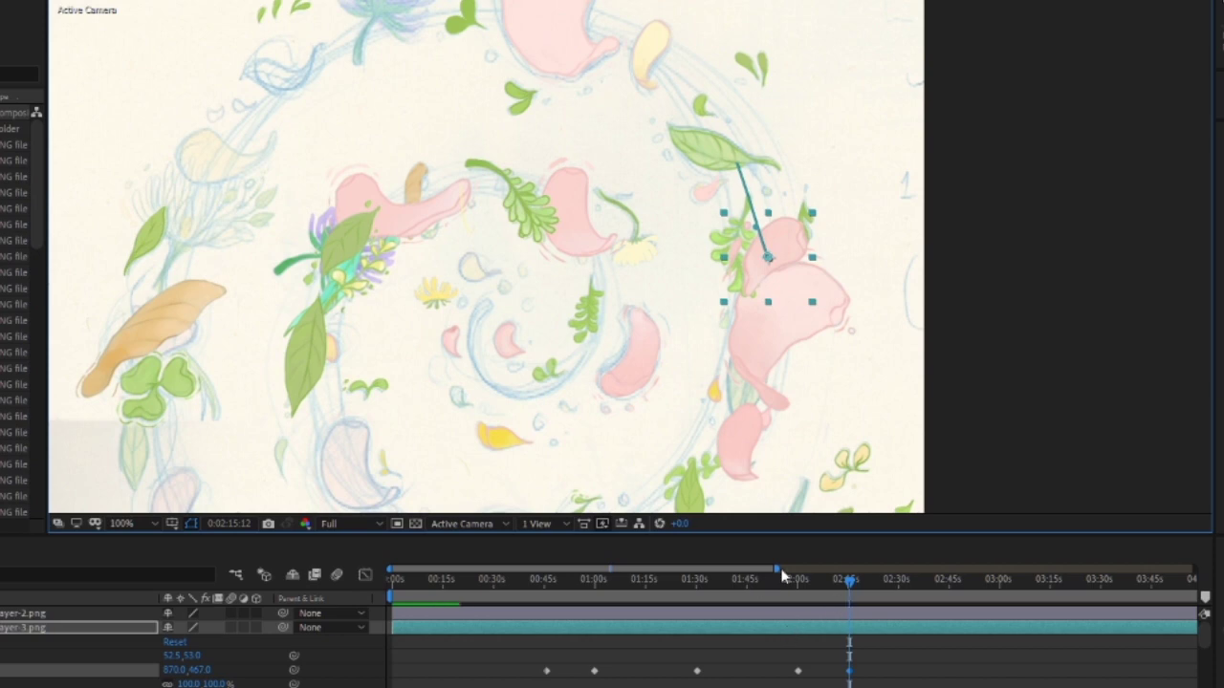
# Shift the new keyframe later to about 2:30 and review the motion back to 0:42.
pyautogui.moveTo(850, 673); pyautogui.dragTo(897, 671)
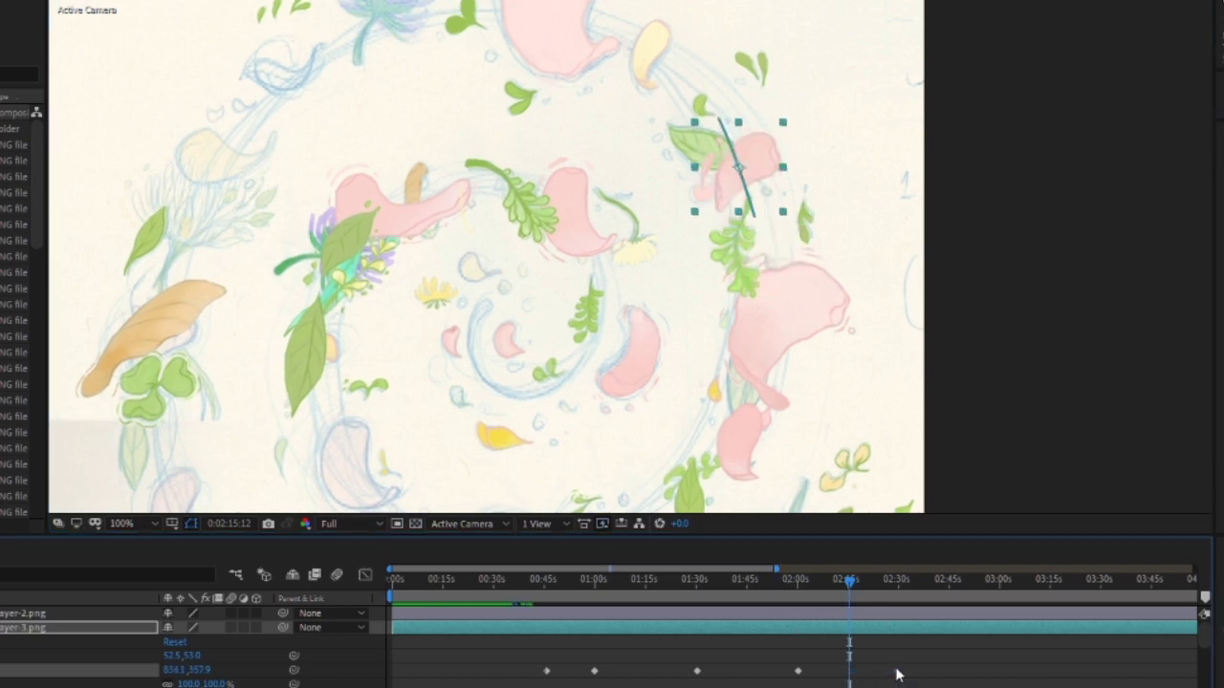
pyautogui.moveTo(854, 590); pyautogui.dragTo(537, 613)
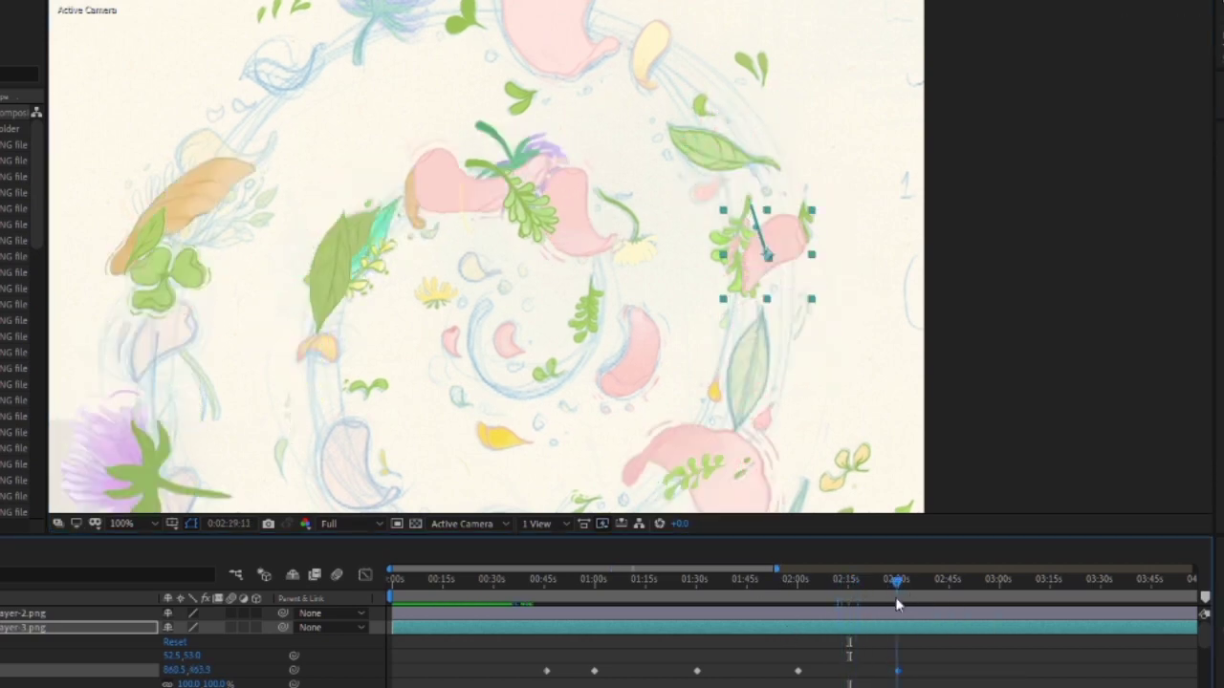
pyautogui.moveTo(568, 296)
pyautogui.mouseDown()
pyautogui.moveTo(624, 156)
pyautogui.moveTo(647, 191)
pyautogui.mouseUp()
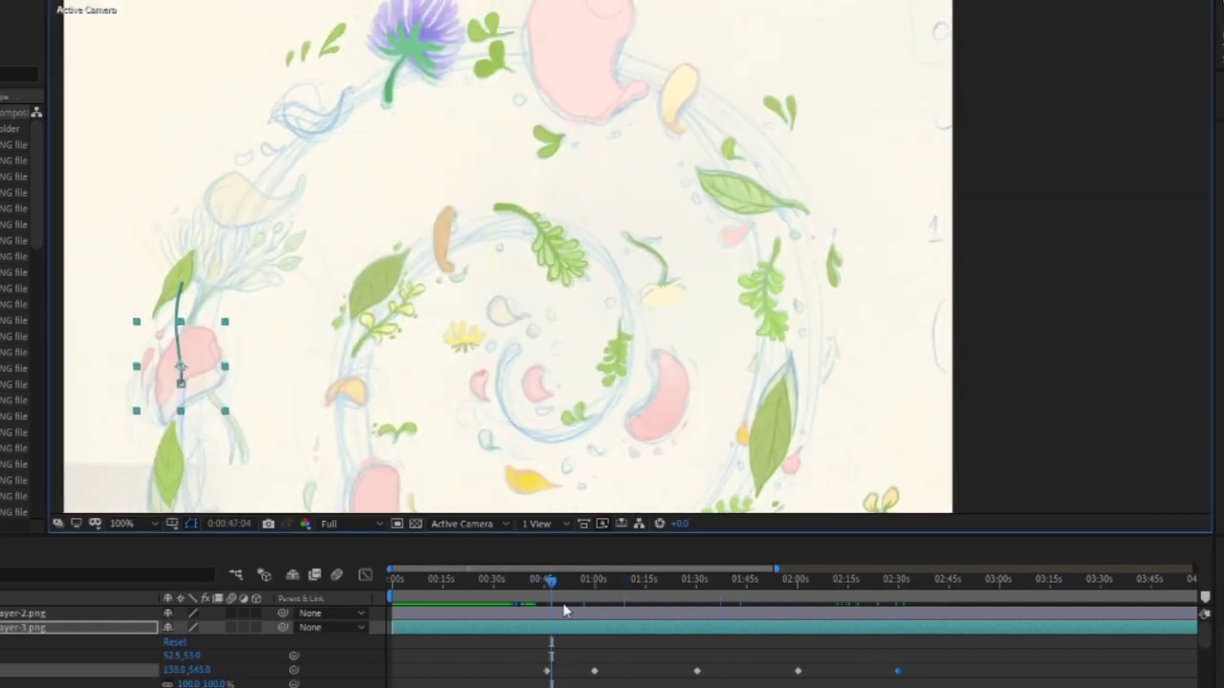
pyautogui.press('space')
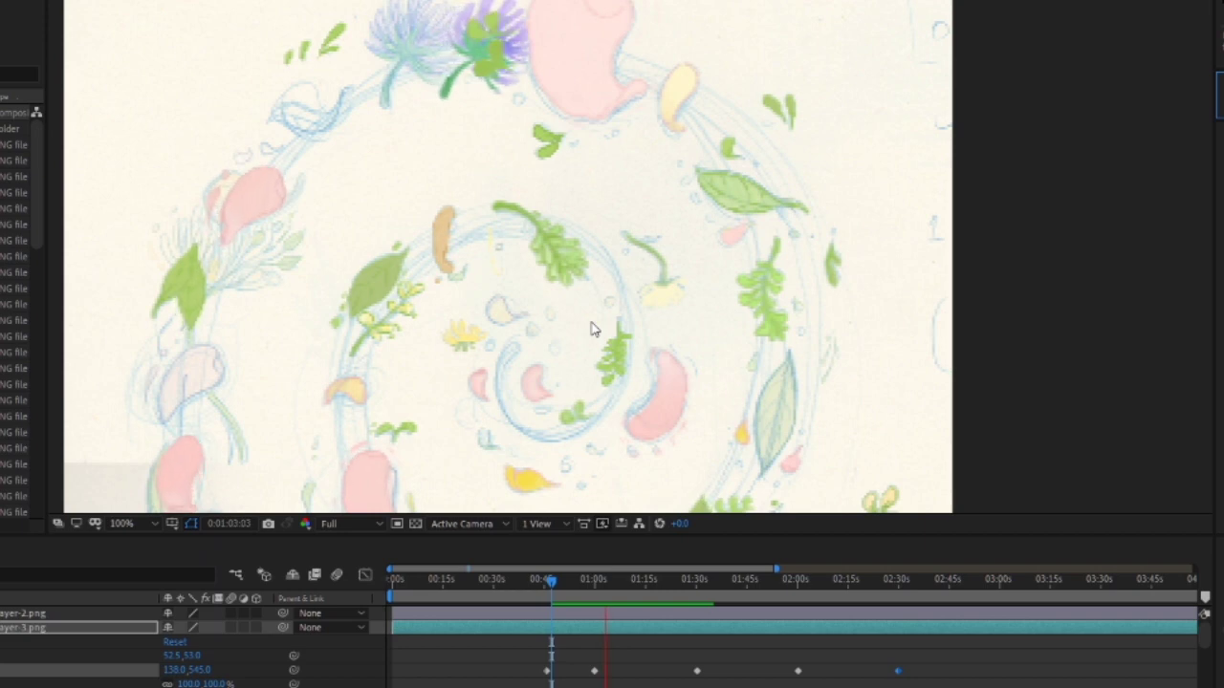
pyautogui.click(998, 581)
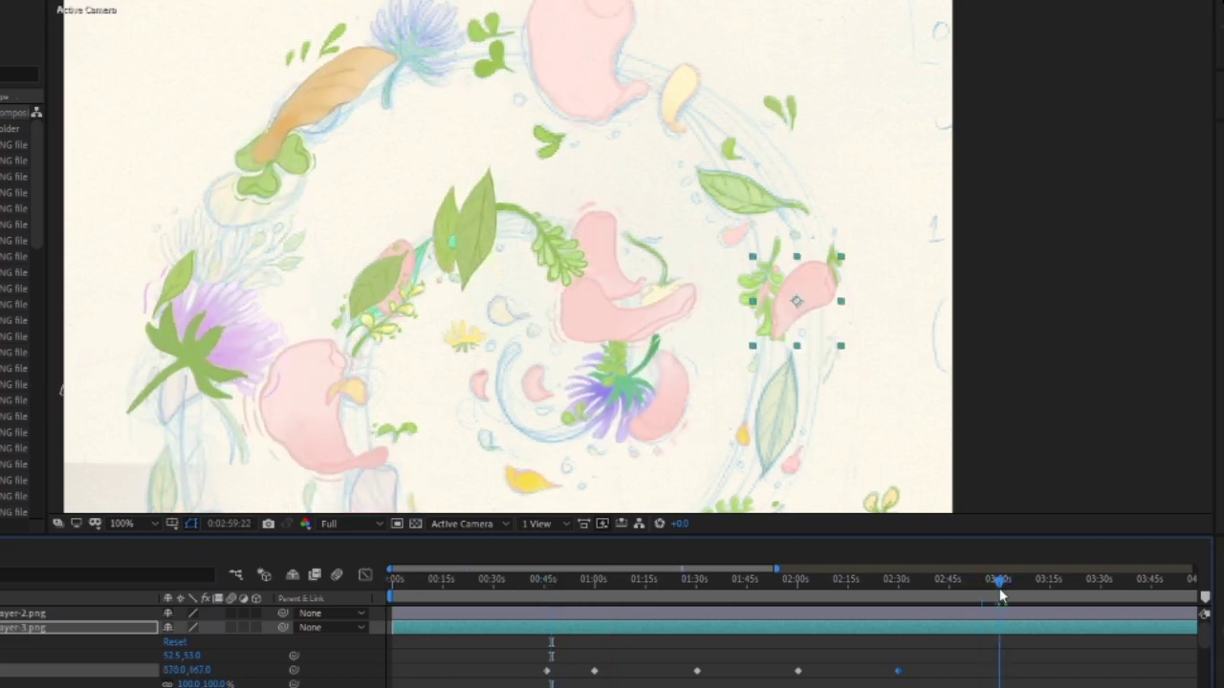
# Add Position keyframes at 3:00 and 3:30, moving the petal down-left to 599.0, 819.0.
pyautogui.press('space')
pyautogui.moveTo(789, 160); pyautogui.dragTo(735, 362)
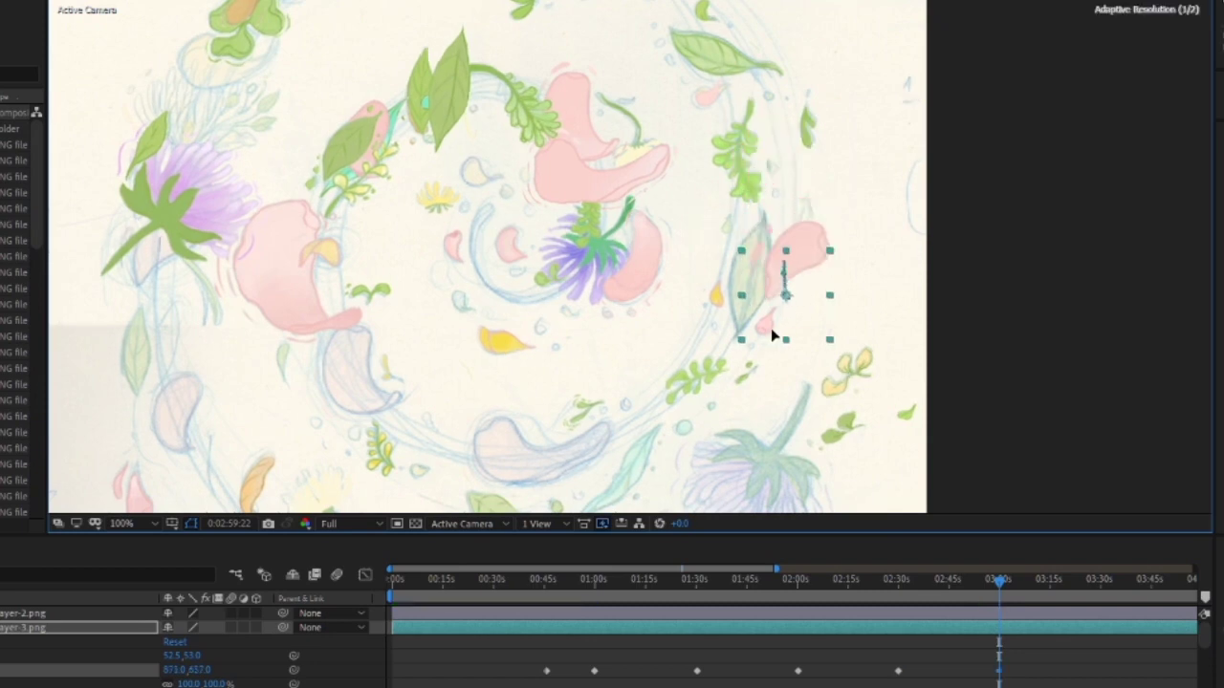
pyautogui.moveTo(1002, 599); pyautogui.dragTo(1105, 614)
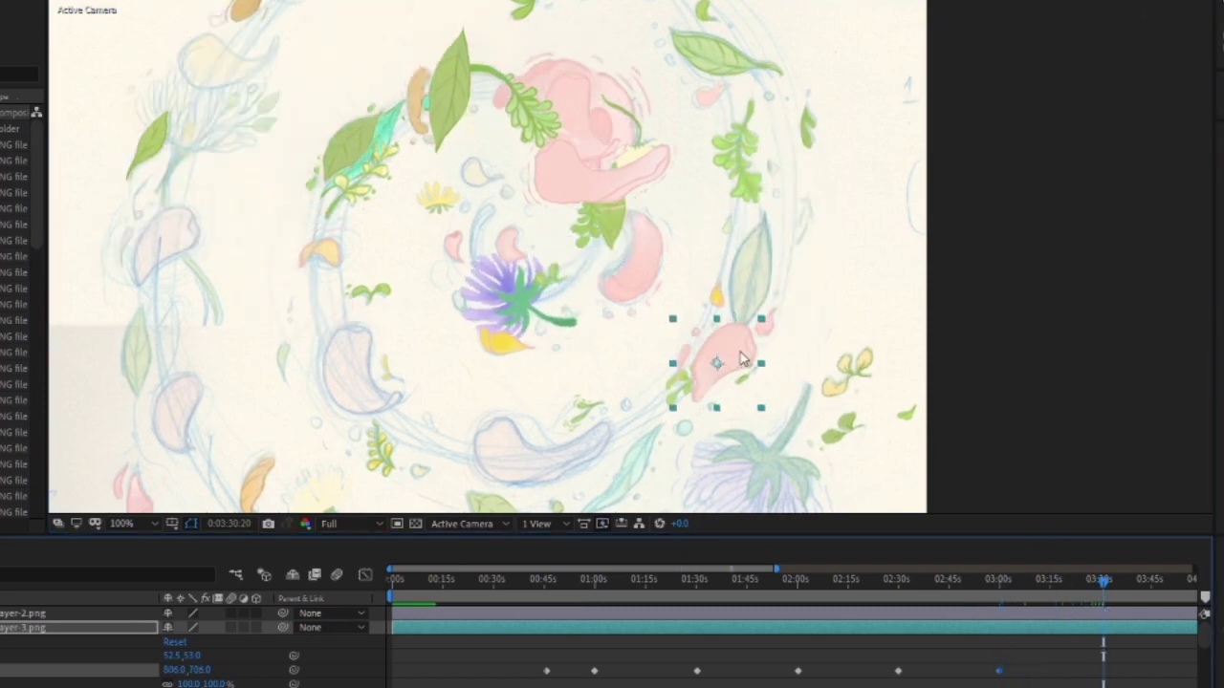
pyautogui.moveTo(744, 360); pyautogui.dragTo(570, 453)
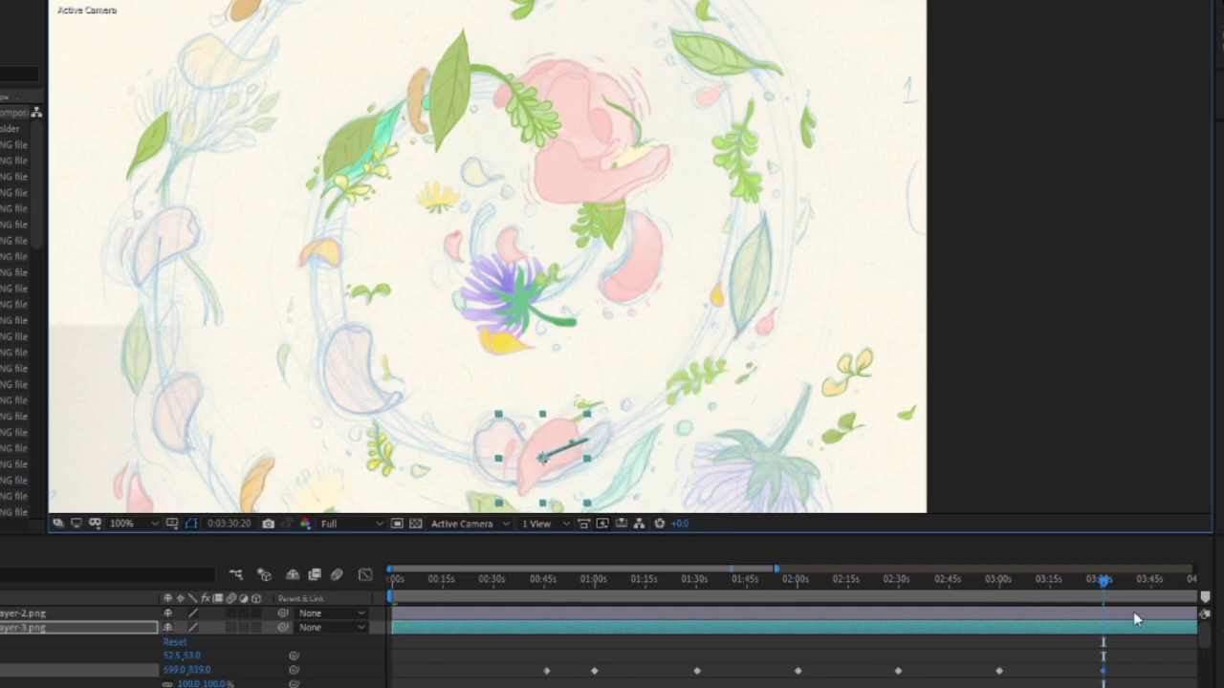
pyautogui.moveTo(1049, 595); pyautogui.dragTo(613, 600)
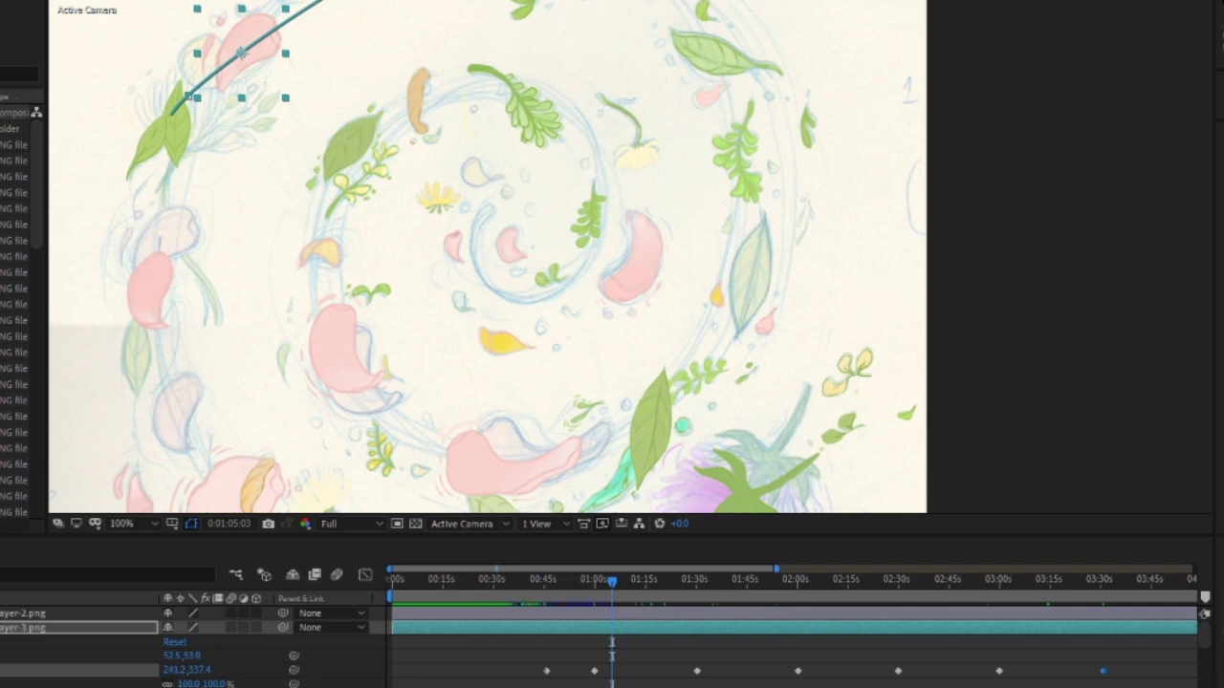
# At 1:15, pull the petal up-left to bend its path with a new keyframe.
pyautogui.moveTo(612, 581); pyautogui.dragTo(637, 593)
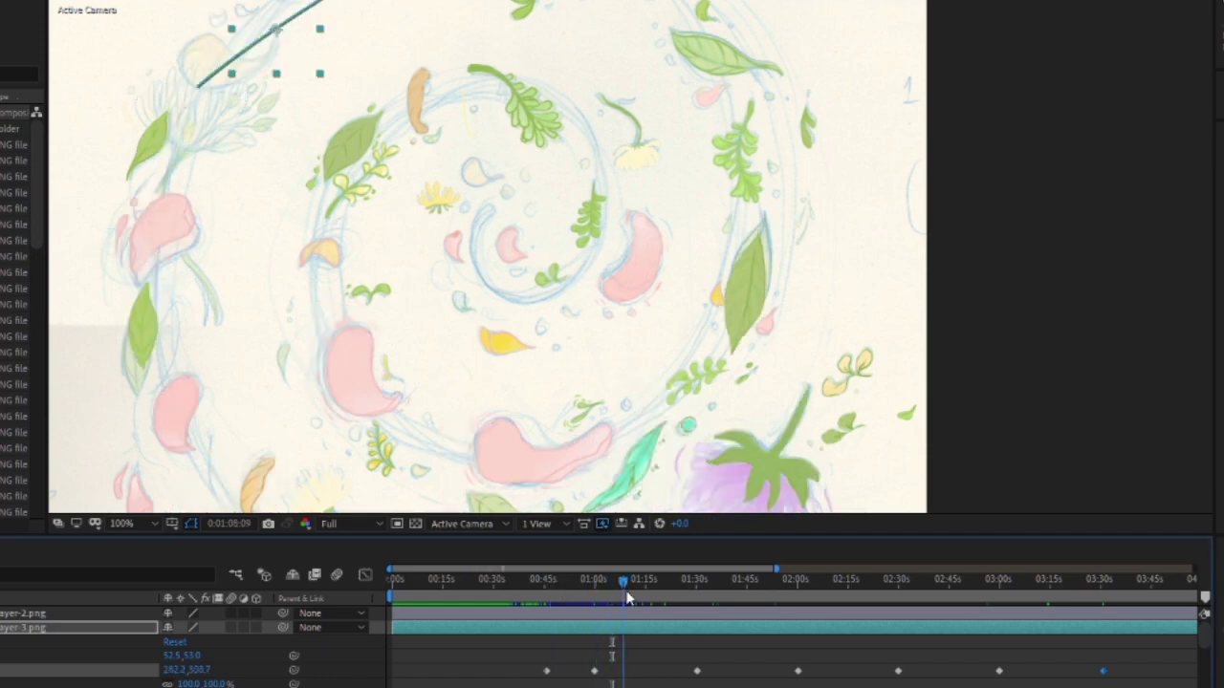
pyautogui.scroll(-2, 436, 151)
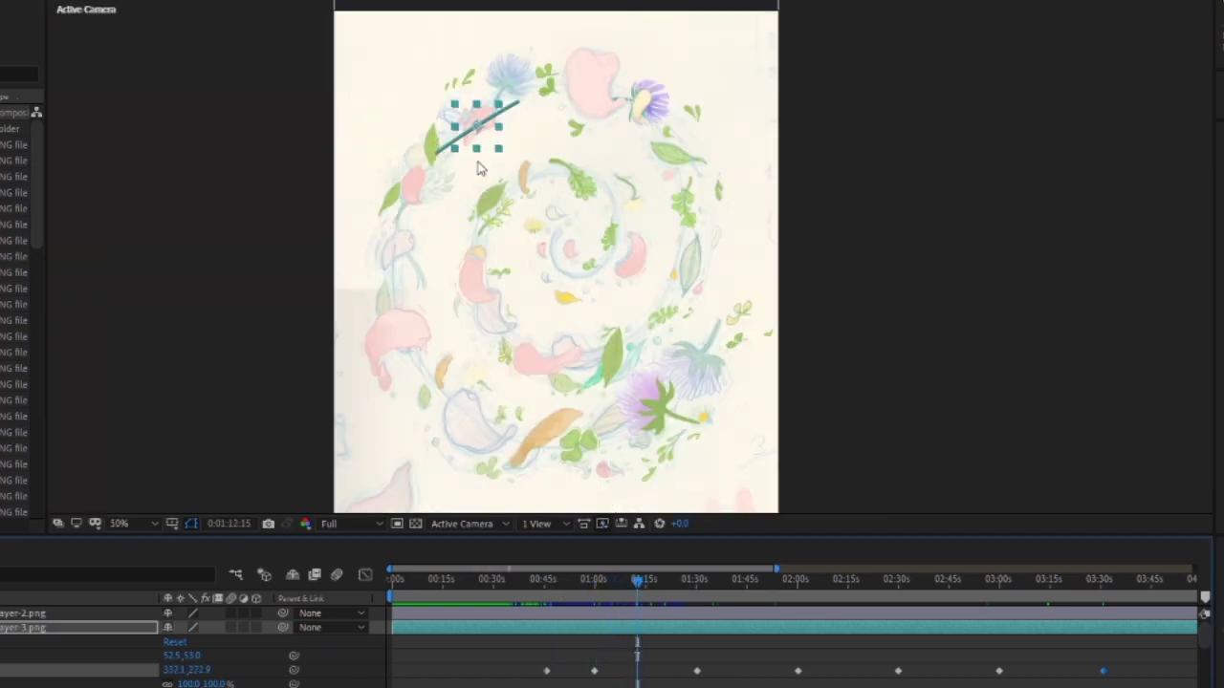
pyautogui.scroll(2, 481, 169)
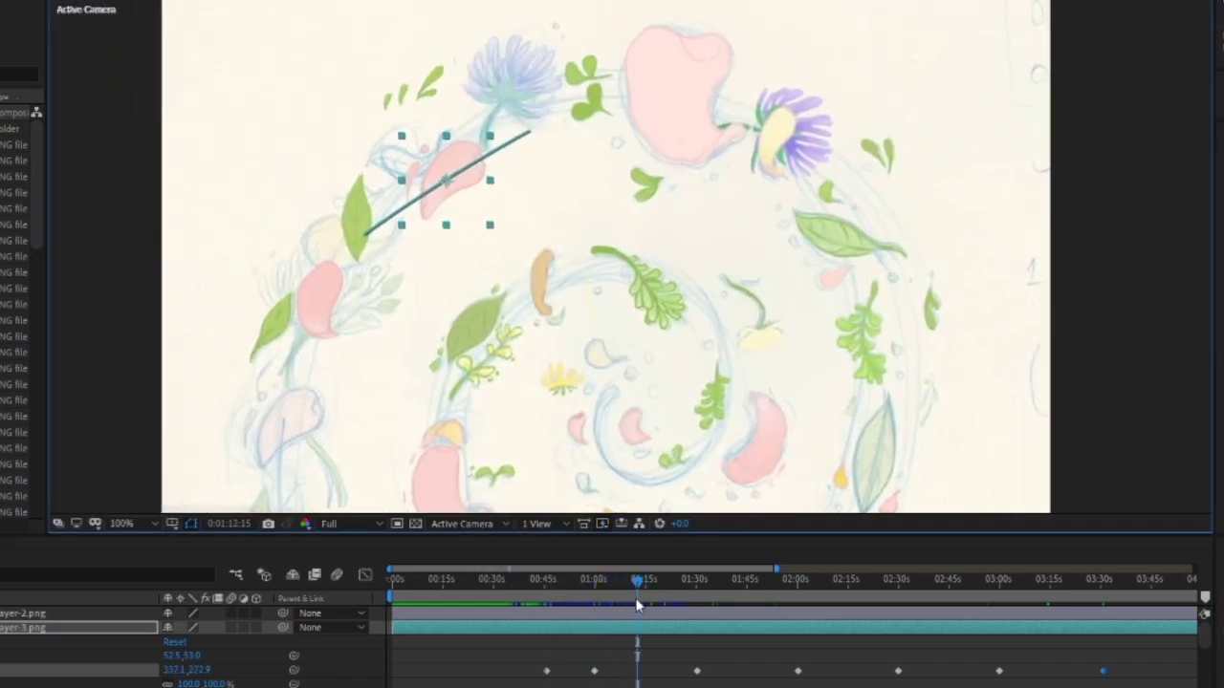
pyautogui.moveTo(608, 580); pyautogui.dragTo(649, 612)
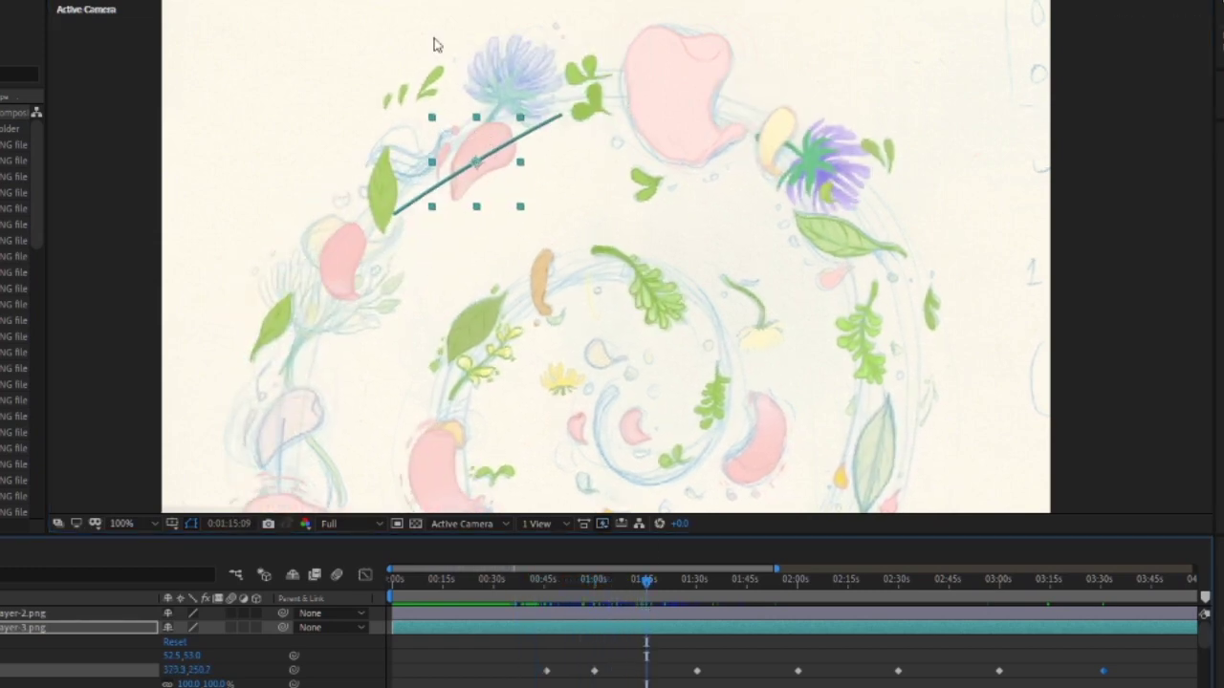
pyautogui.scroll(2, 497, 118)
pyautogui.moveTo(460, 187); pyautogui.dragTo(426, 143)
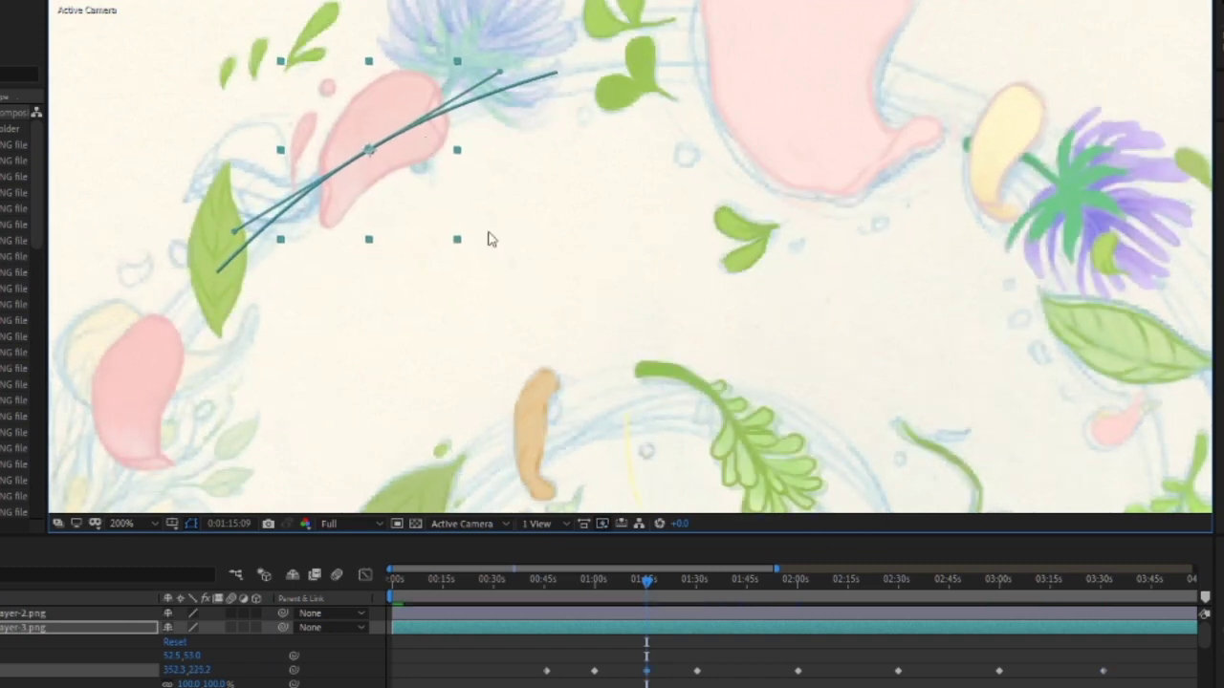
# At 1:46, nudge the petal left near the big pink bloom to add a keyframe.
pyautogui.moveTo(648, 586); pyautogui.dragTo(752, 585)
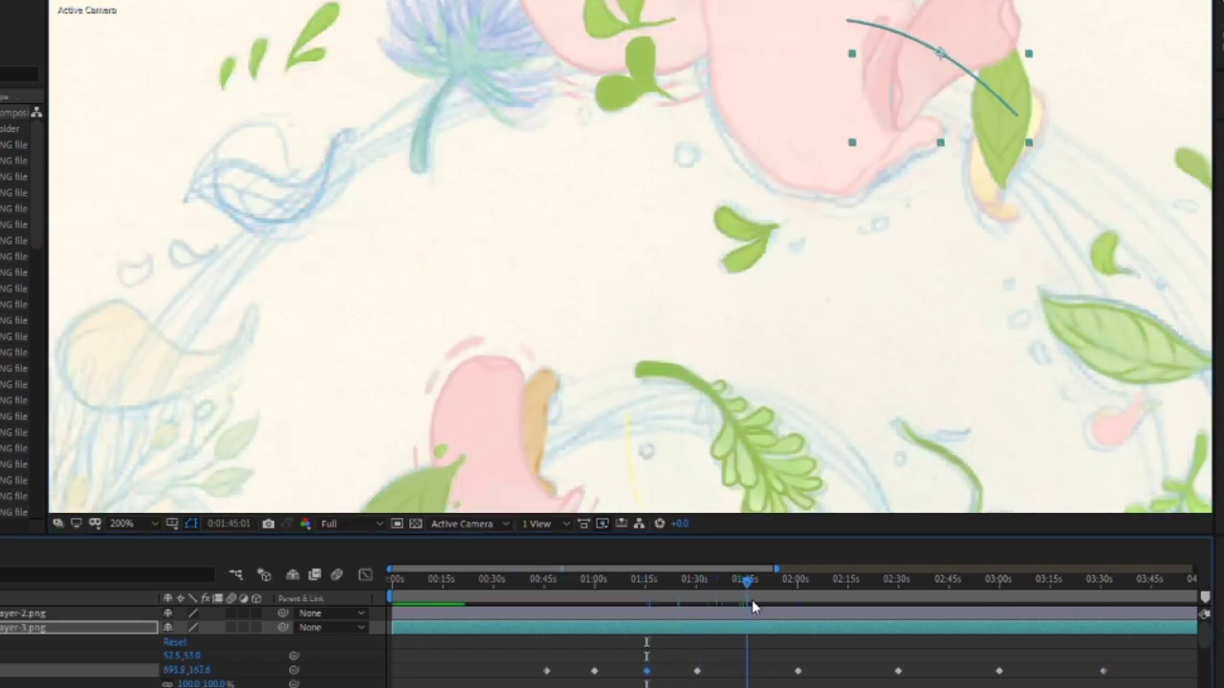
pyautogui.moveTo(833, 184)
pyautogui.mouseDown()
pyautogui.moveTo(710, 184)
pyautogui.moveTo(614, 253)
pyautogui.mouseUp()
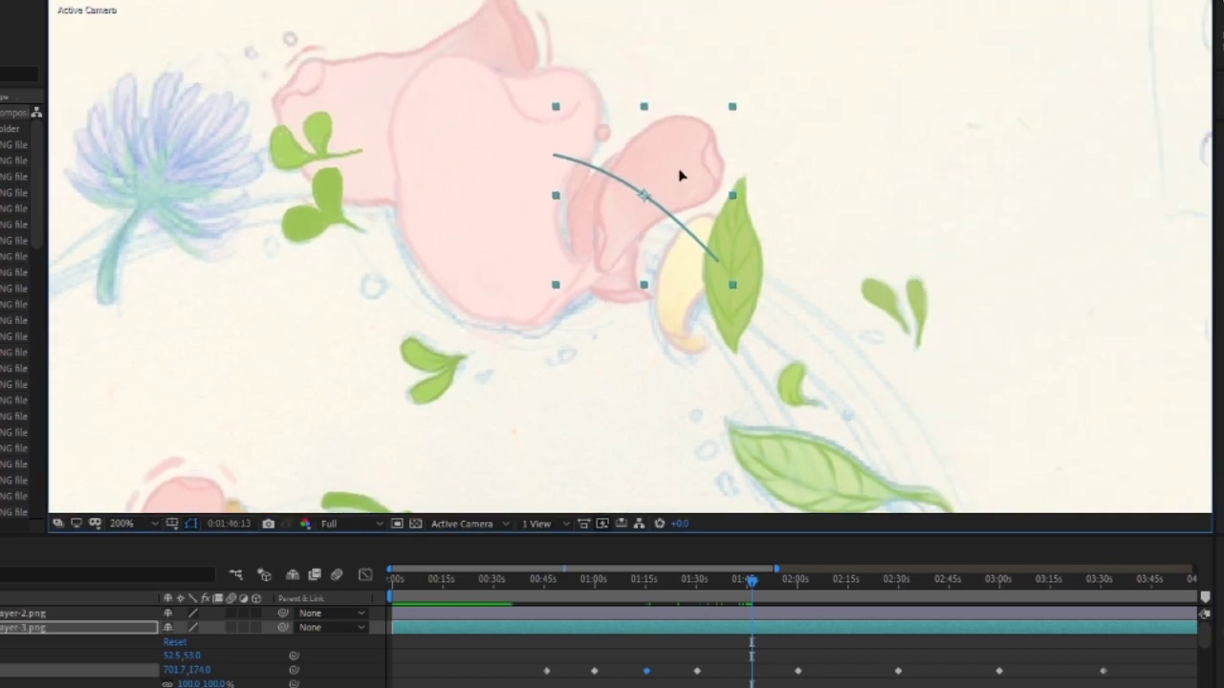
pyautogui.moveTo(681, 175); pyautogui.dragTo(674, 175)
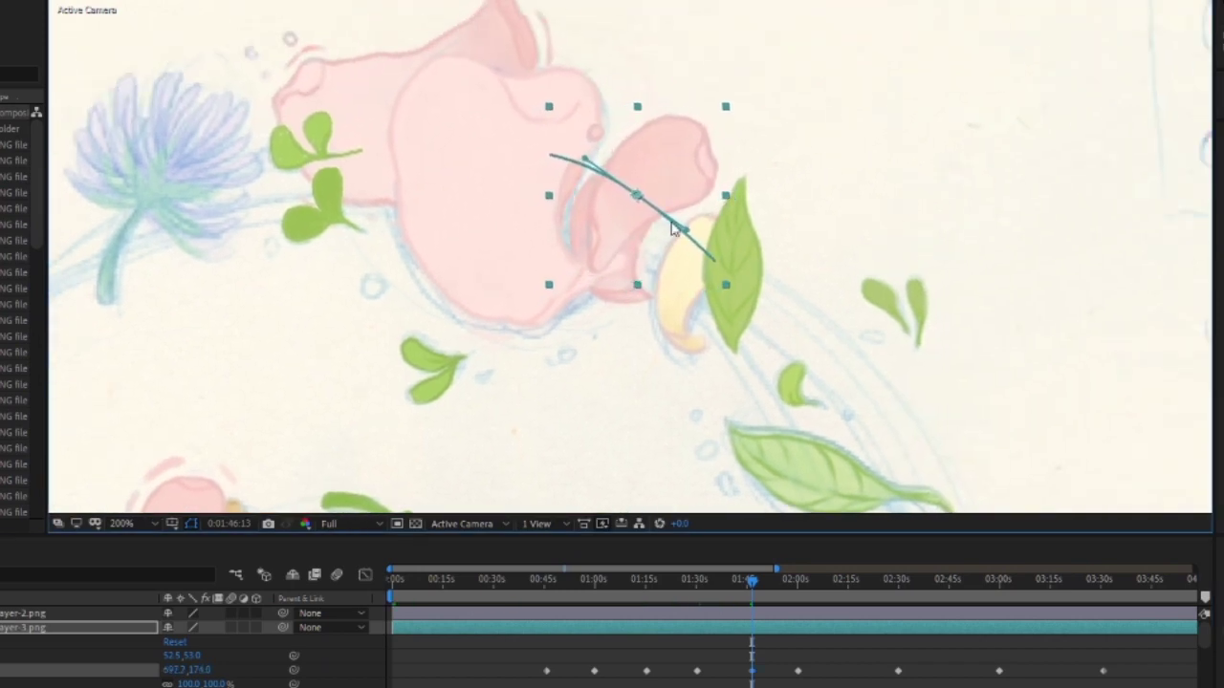
# Jump to the 1:30 keyframe, reselect the petal, and nudge it slightly up-left at 1:15.
pyautogui.rightClick(696, 672)
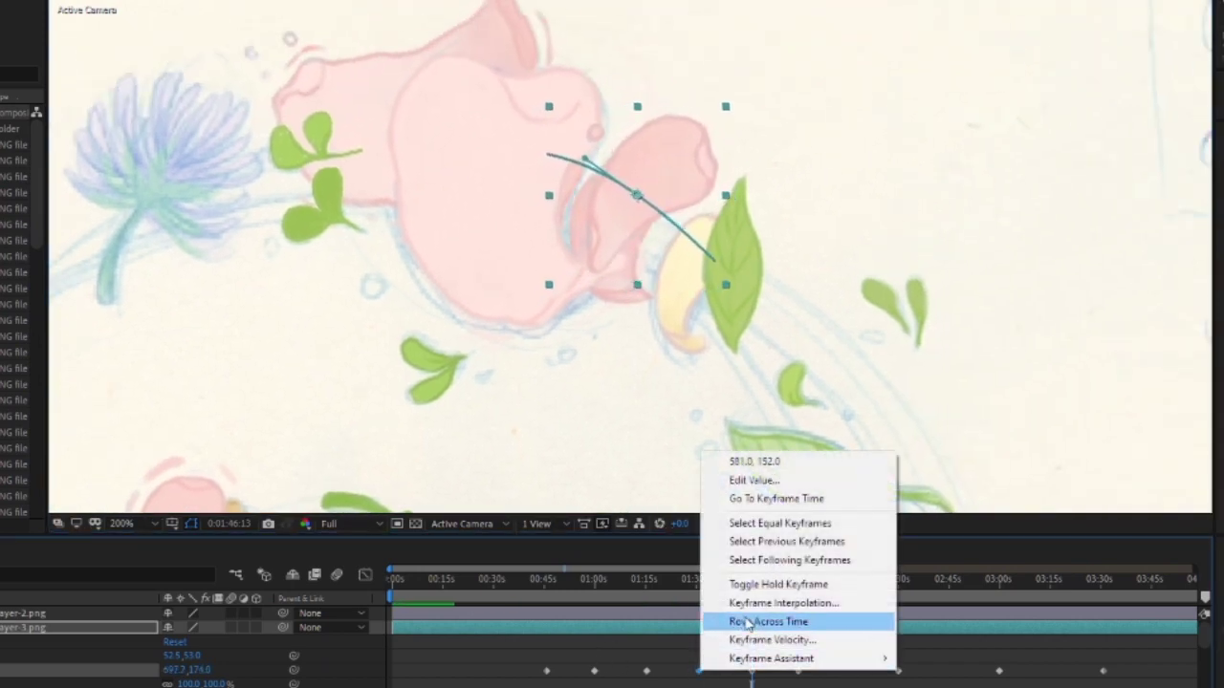
pyautogui.click(756, 503)
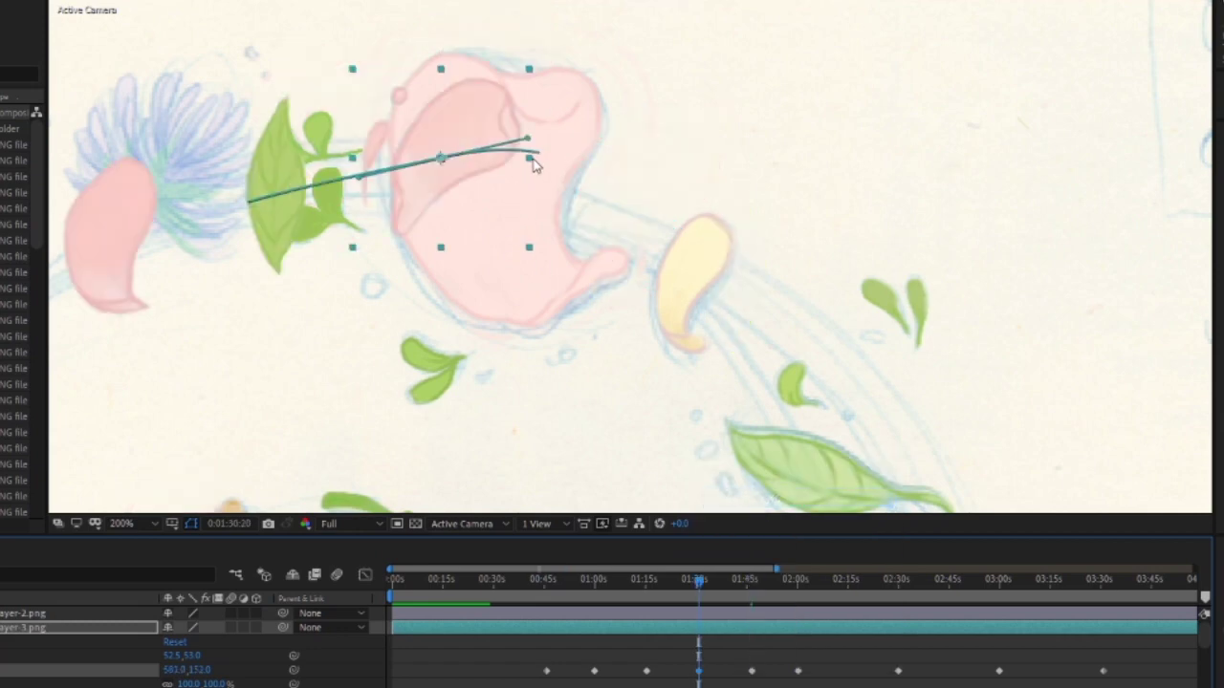
pyautogui.scroll(2, 483, 196)
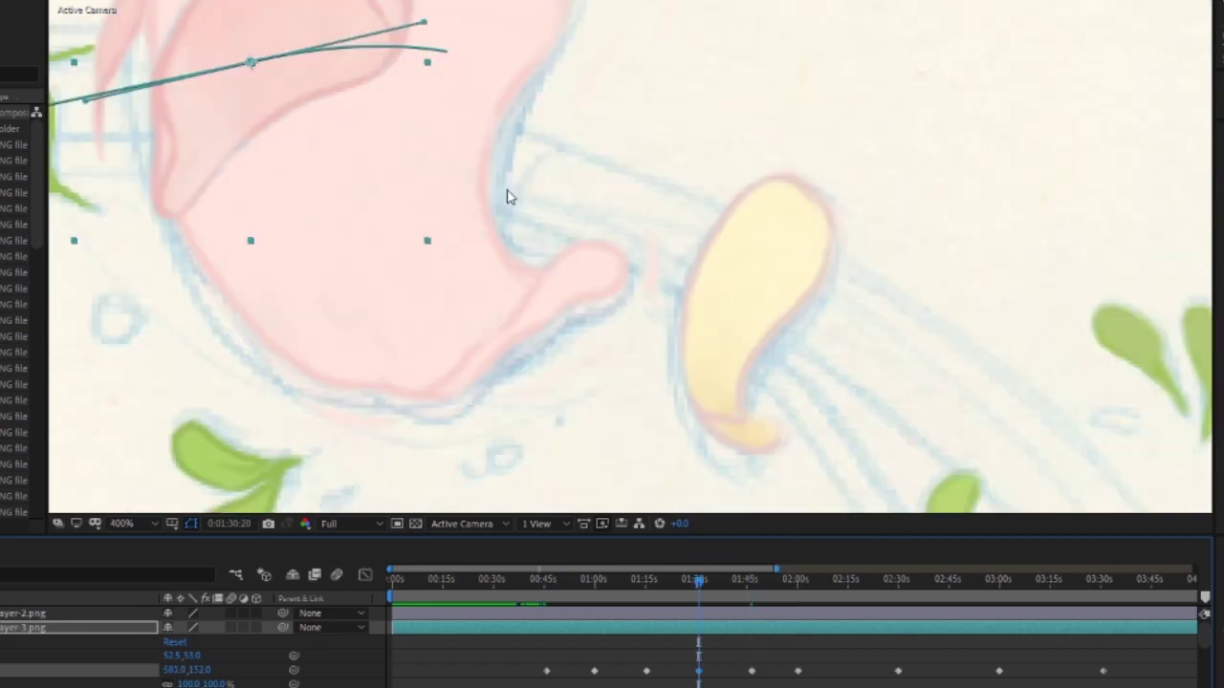
pyautogui.scroll(-2, 459, 95)
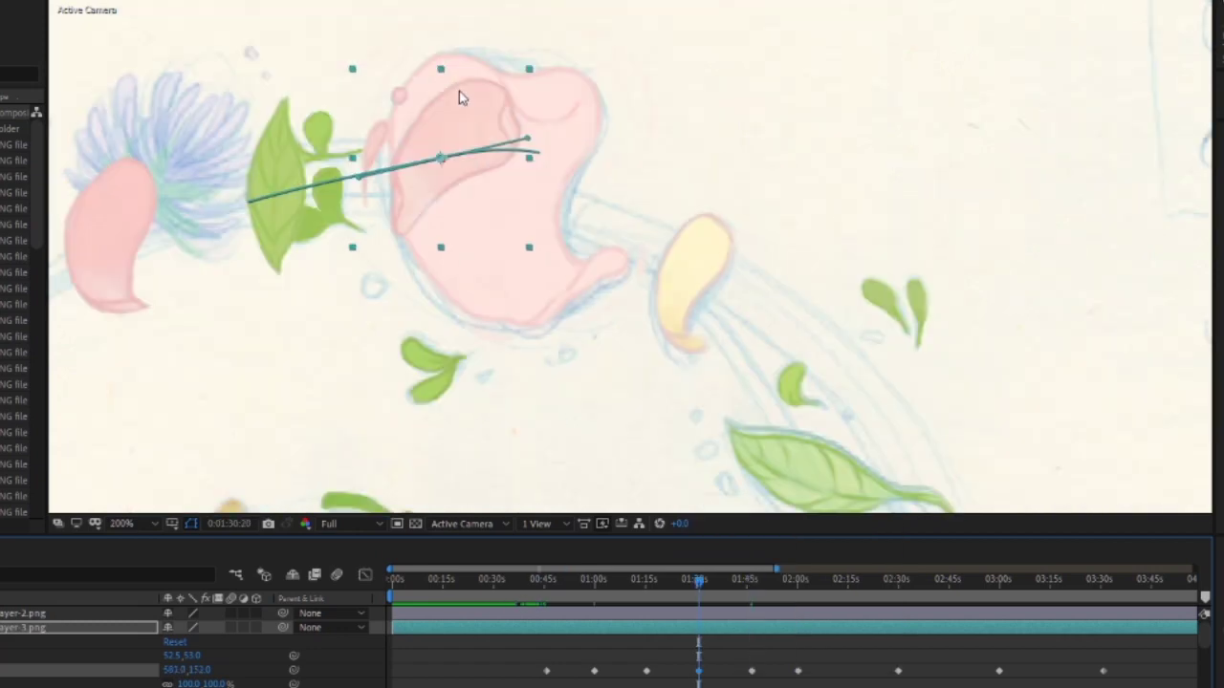
pyautogui.click(538, 161)
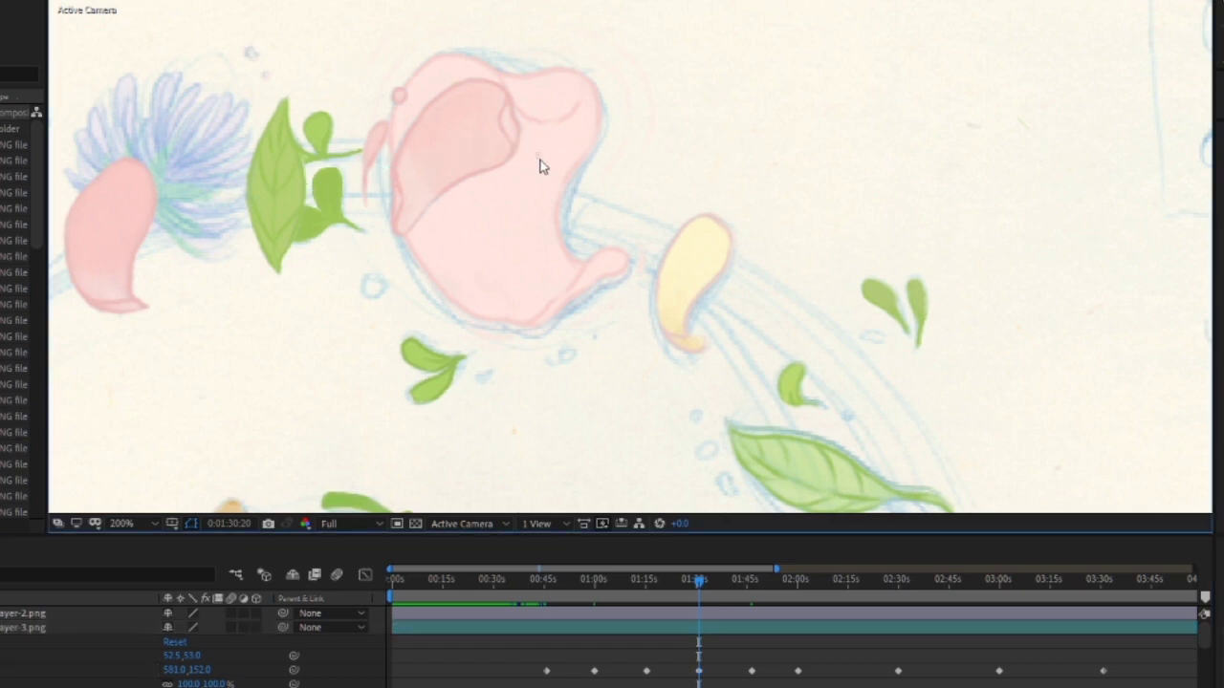
pyautogui.click(699, 672)
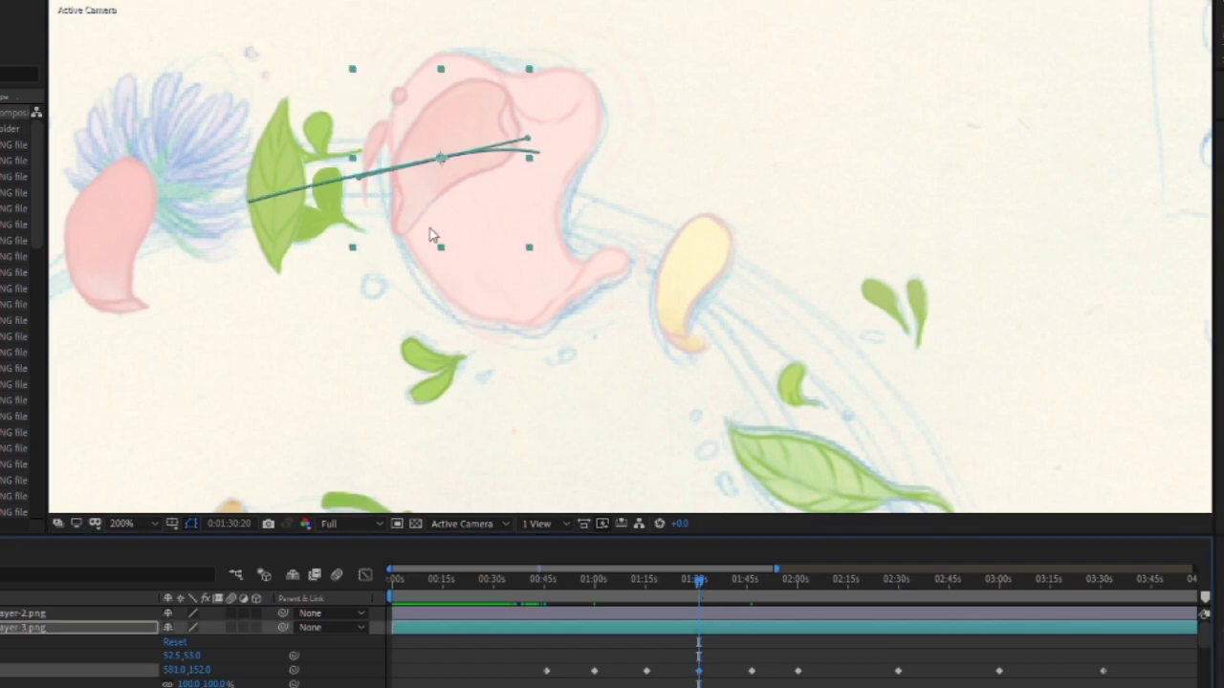
pyautogui.moveTo(680, 580); pyautogui.dragTo(647, 580)
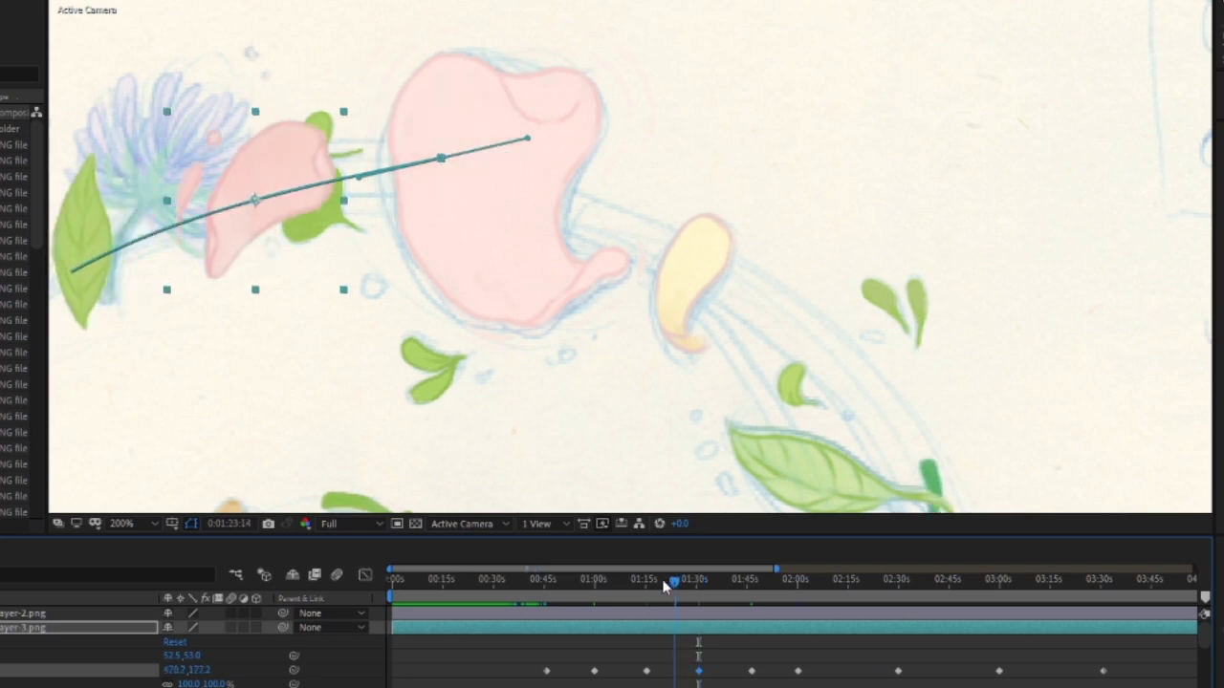
pyautogui.moveTo(308, 300); pyautogui.dragTo(589, 302)
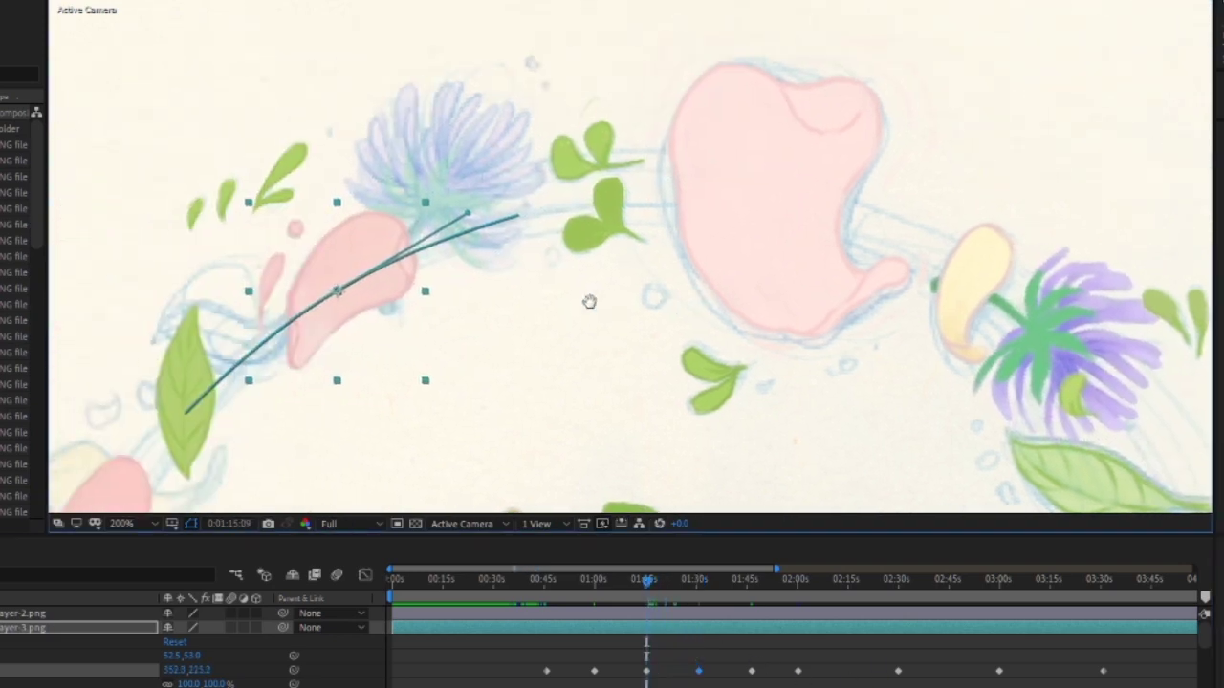
pyautogui.moveTo(391, 296); pyautogui.dragTo(387, 294)
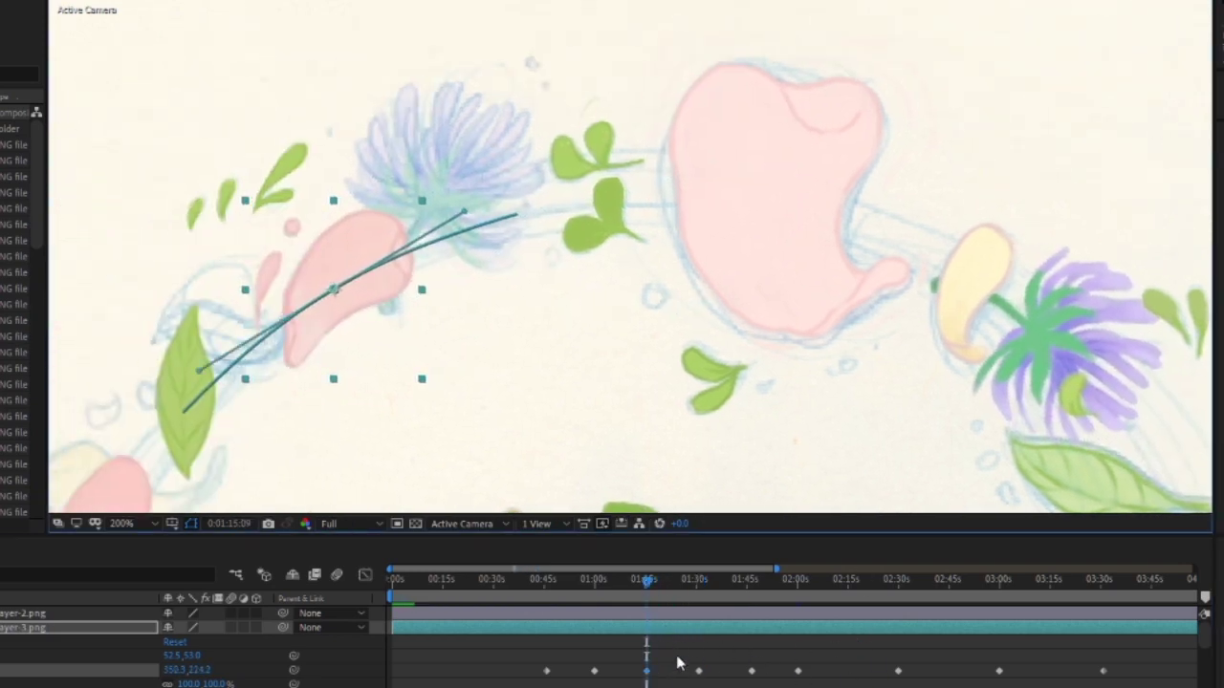
# Move the petal left and down at 1:30 and add a raised keyframe at 1:24.
pyautogui.rightClick(701, 673)
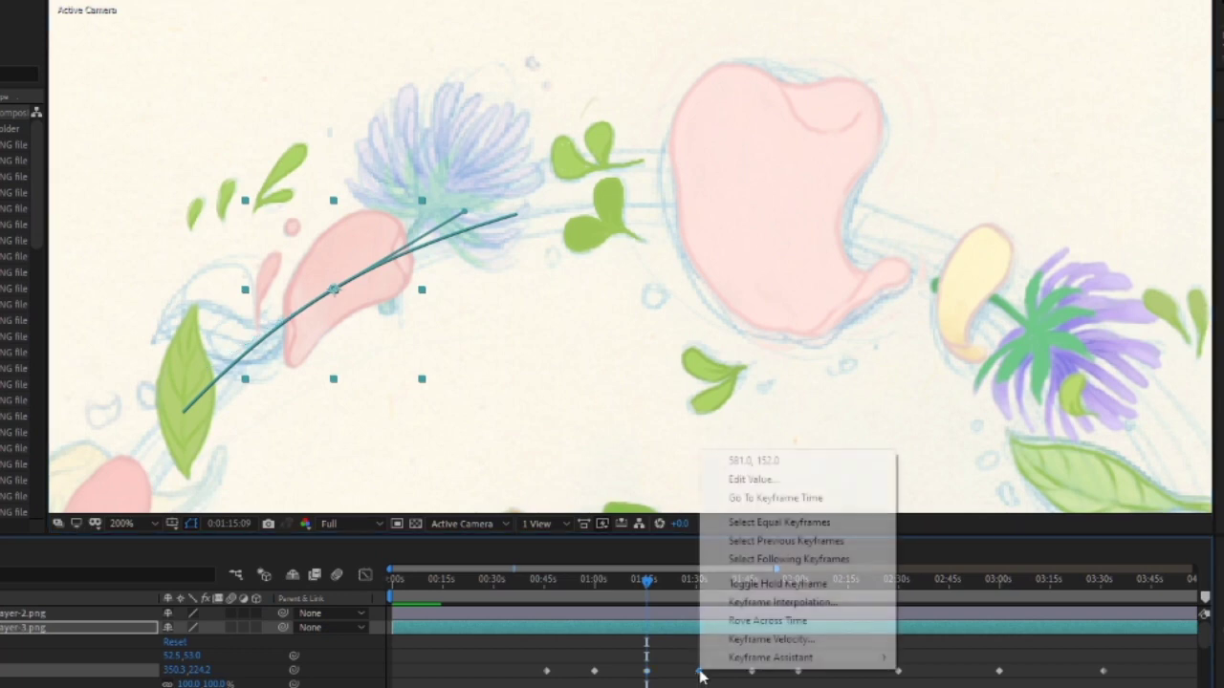
pyautogui.click(779, 497)
pyautogui.moveTo(744, 176)
pyautogui.mouseDown()
pyautogui.moveTo(696, 198)
pyautogui.moveTo(699, 189)
pyautogui.mouseUp()
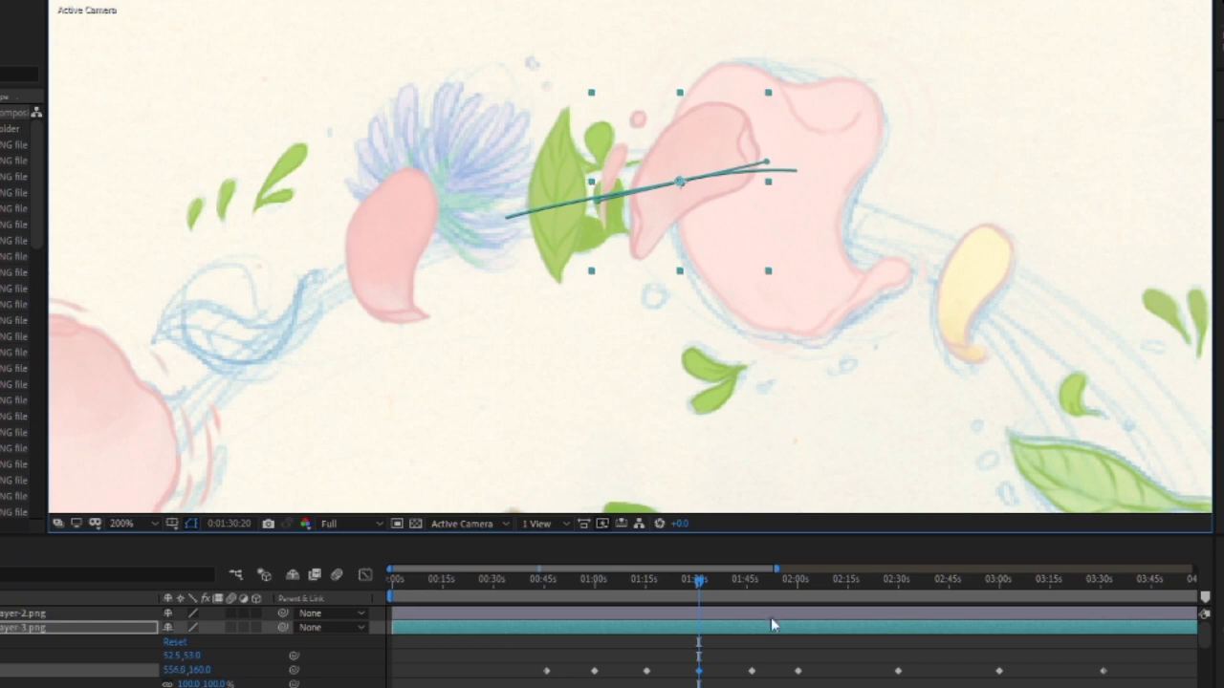
pyautogui.click(676, 577)
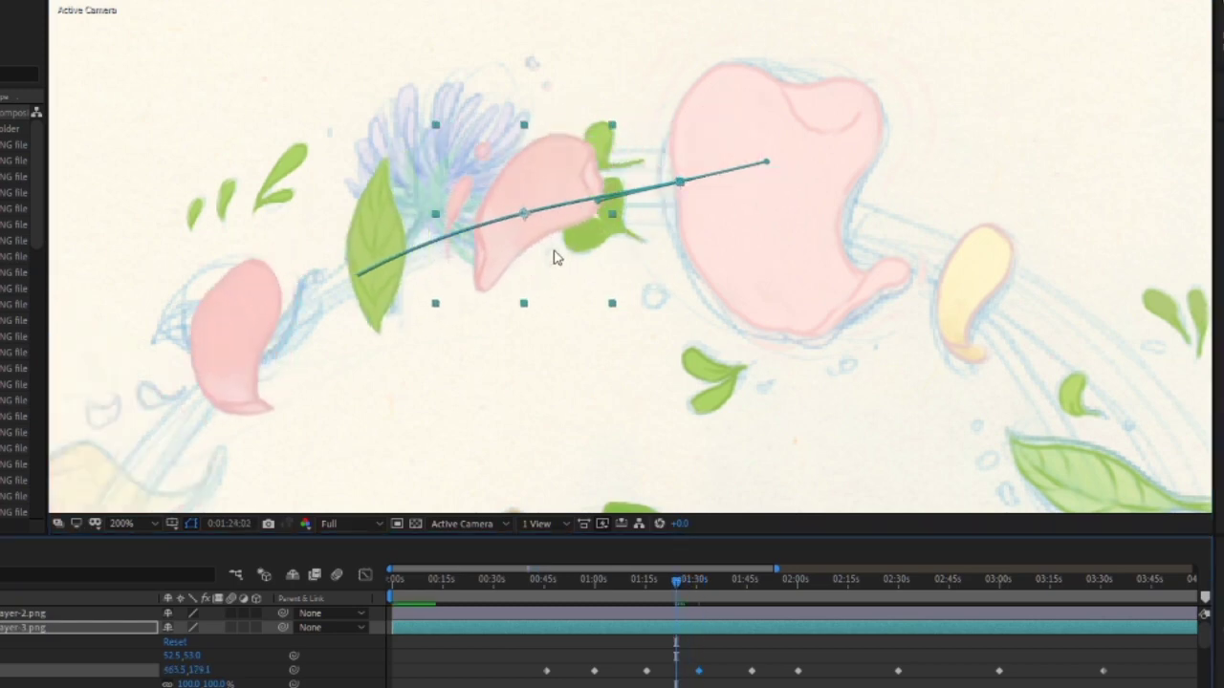
pyautogui.moveTo(554, 227); pyautogui.dragTo(554, 216)
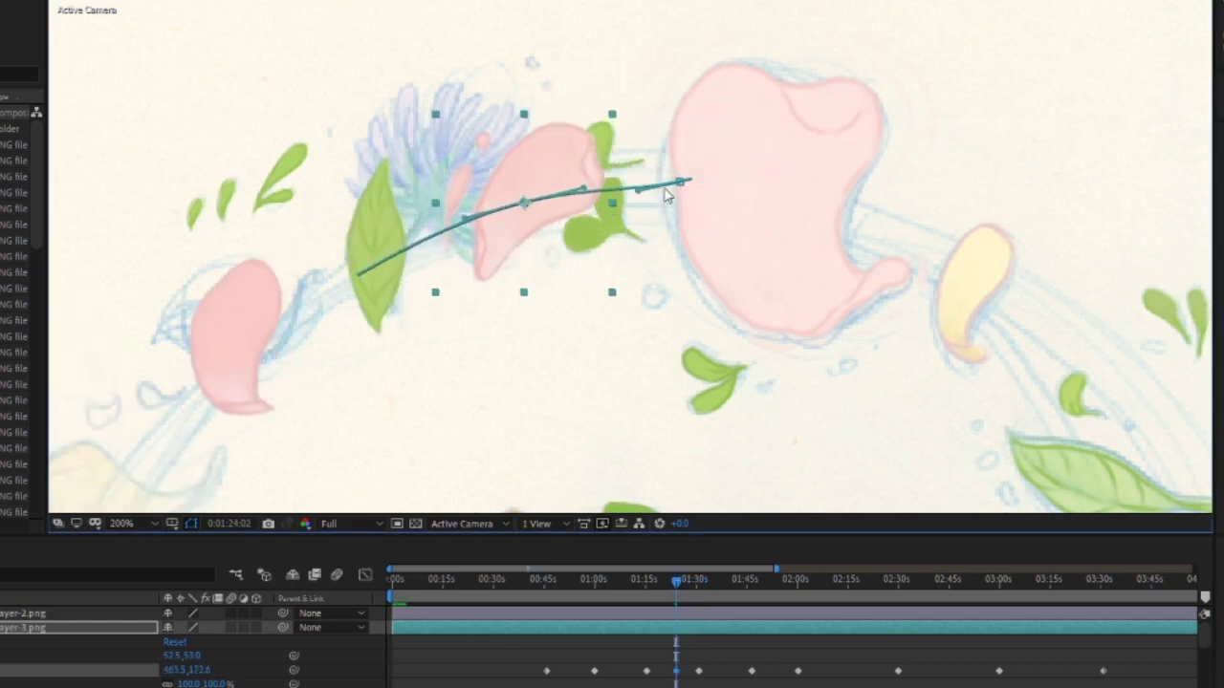
pyautogui.moveTo(639, 198); pyautogui.dragTo(622, 177)
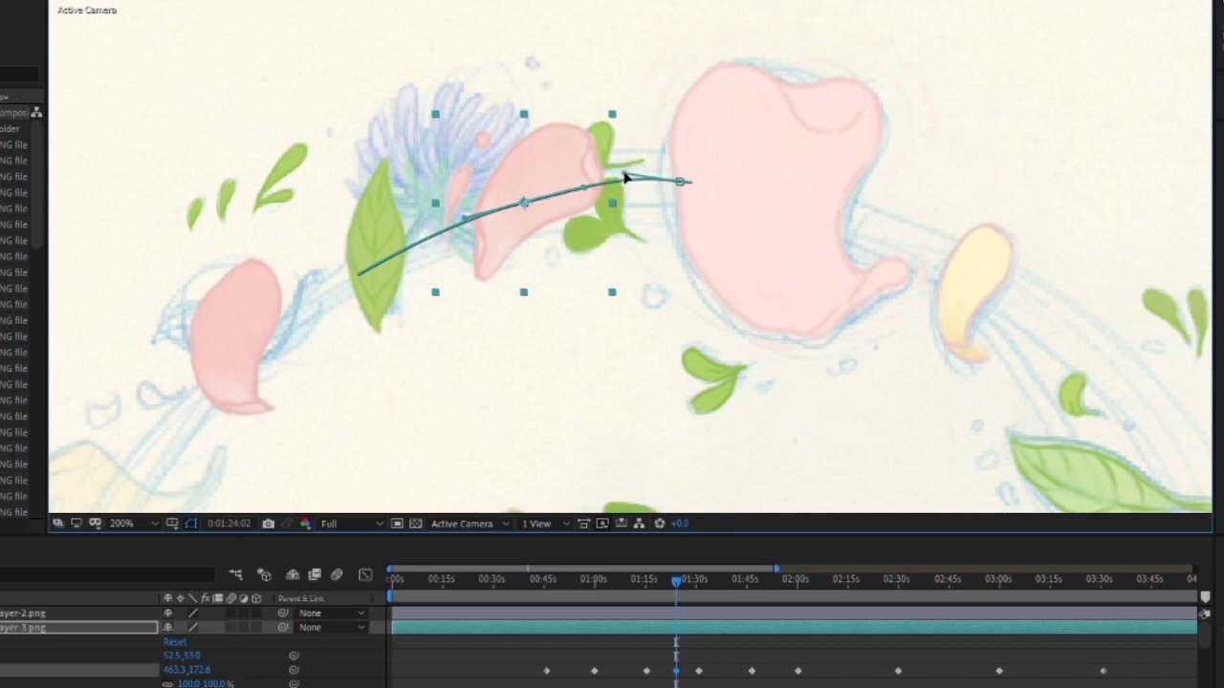
# Raise the 1:30 petal about 10 px to 555.5, 155.0 and straighten the curve handle.
pyautogui.click(705, 579)
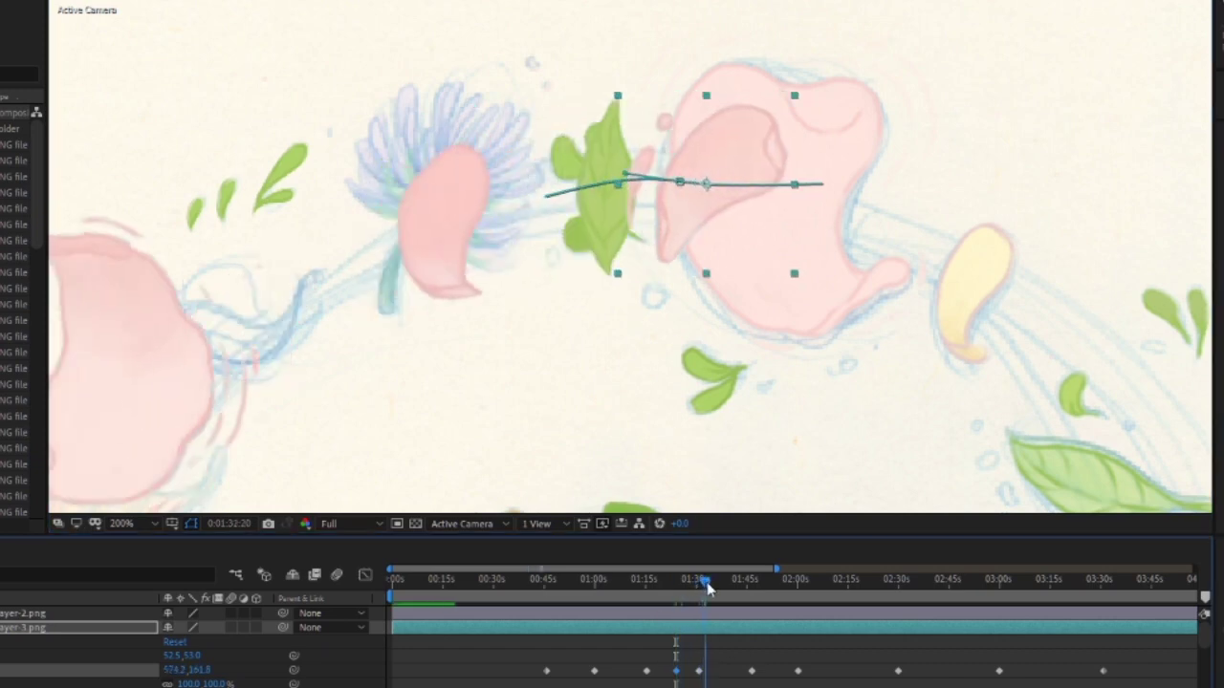
pyautogui.rightClick(698, 675)
pyautogui.click(746, 493)
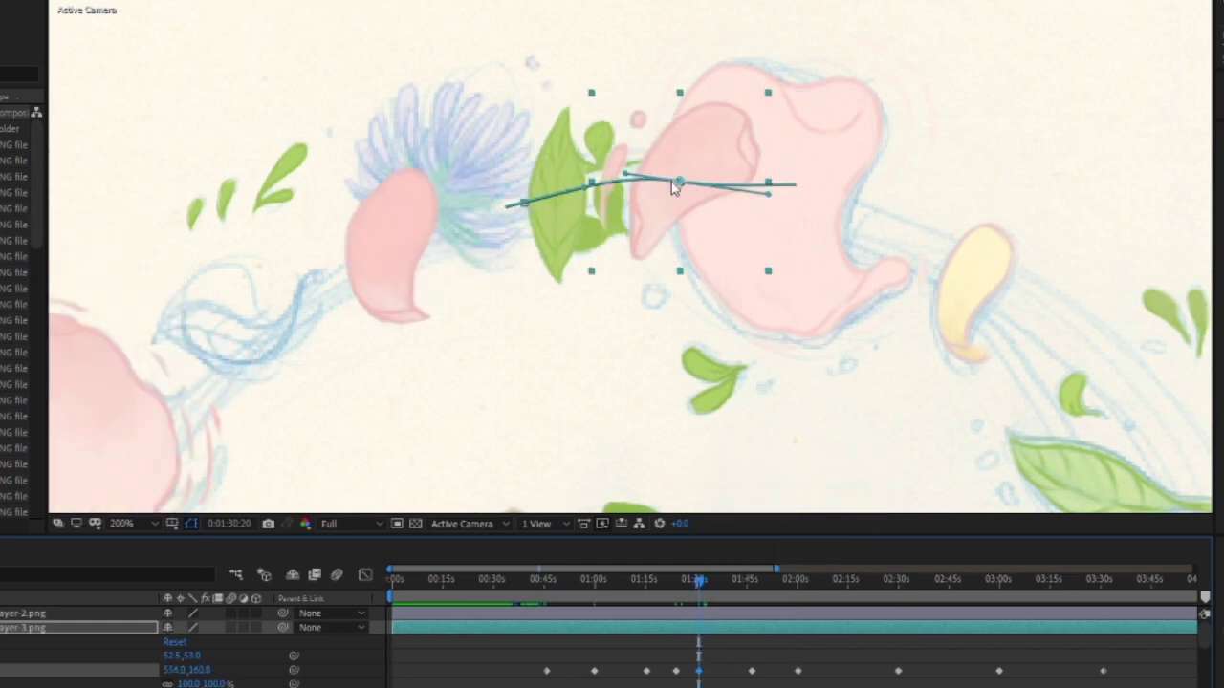
pyautogui.moveTo(681, 189); pyautogui.dragTo(681, 179)
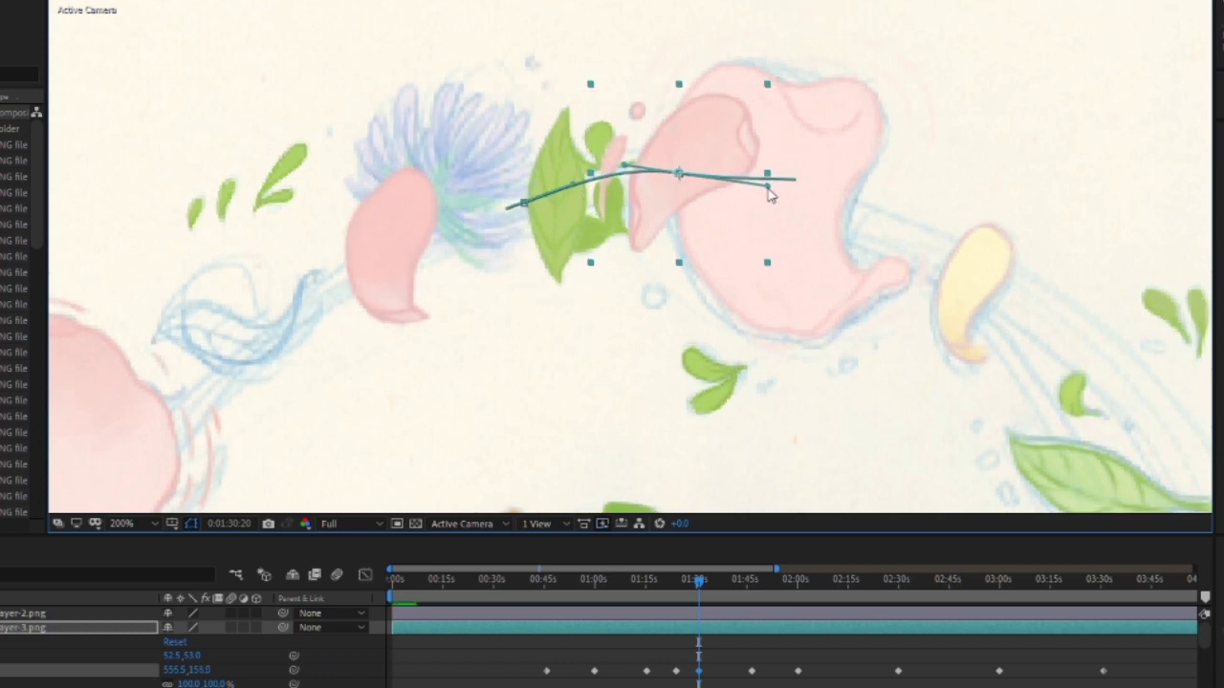
pyautogui.moveTo(769, 191); pyautogui.dragTo(760, 177)
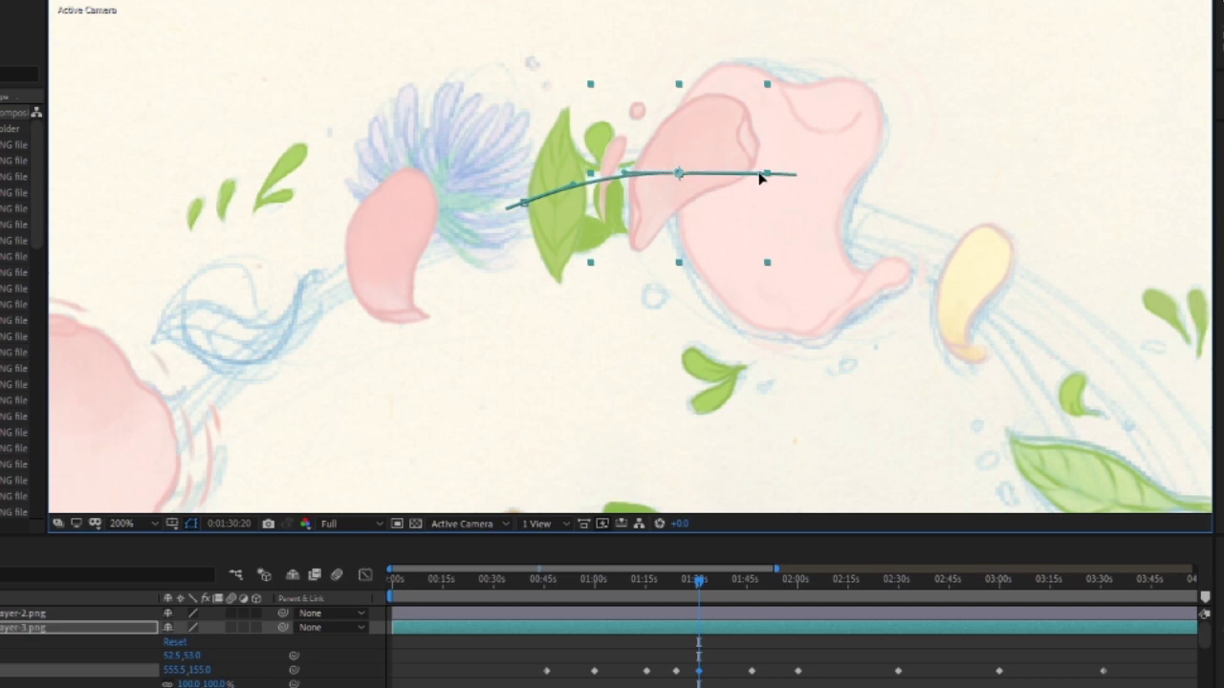
# Move the petal to 789.0, 242.5 at 2:00 and add a 2:15 keyframe at 867.9, 346.7.
pyautogui.rightClick(751, 671)
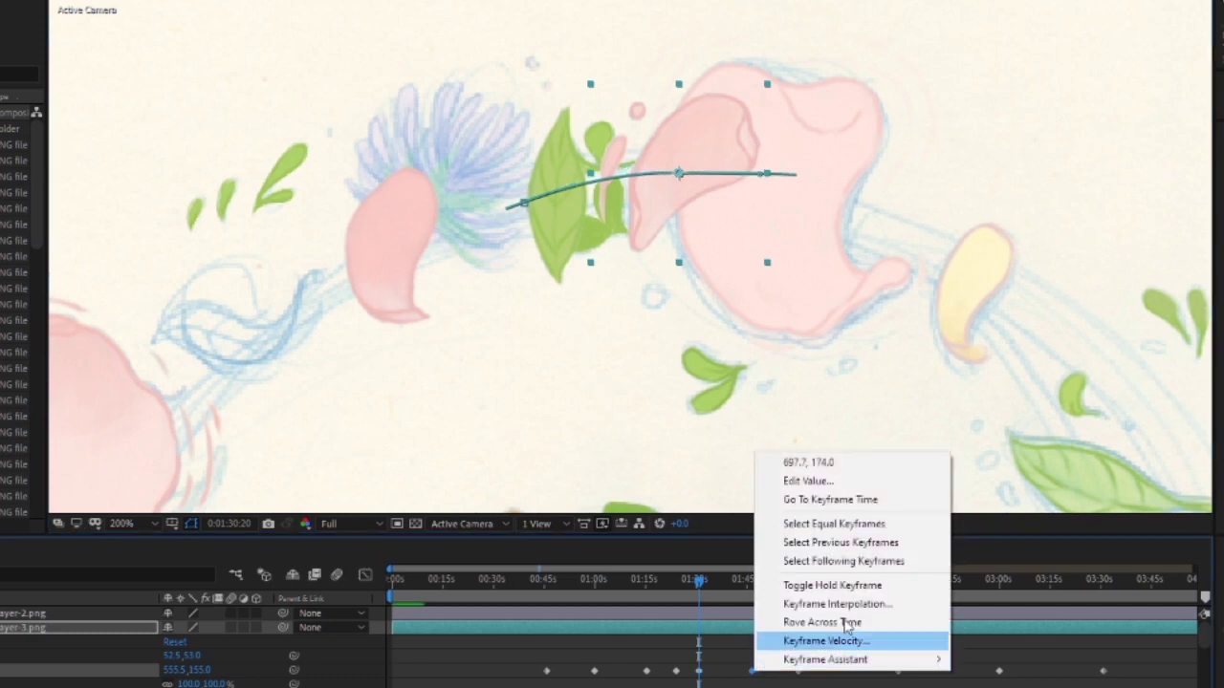
pyautogui.click(865, 501)
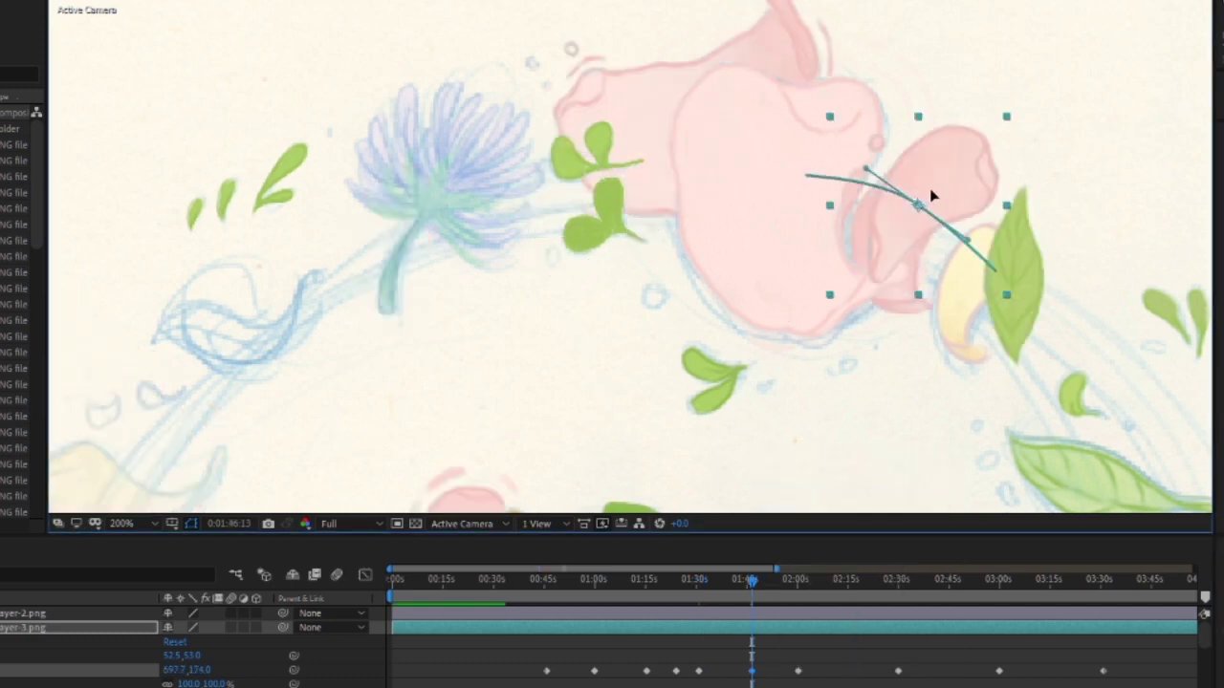
pyautogui.rightClick(798, 671)
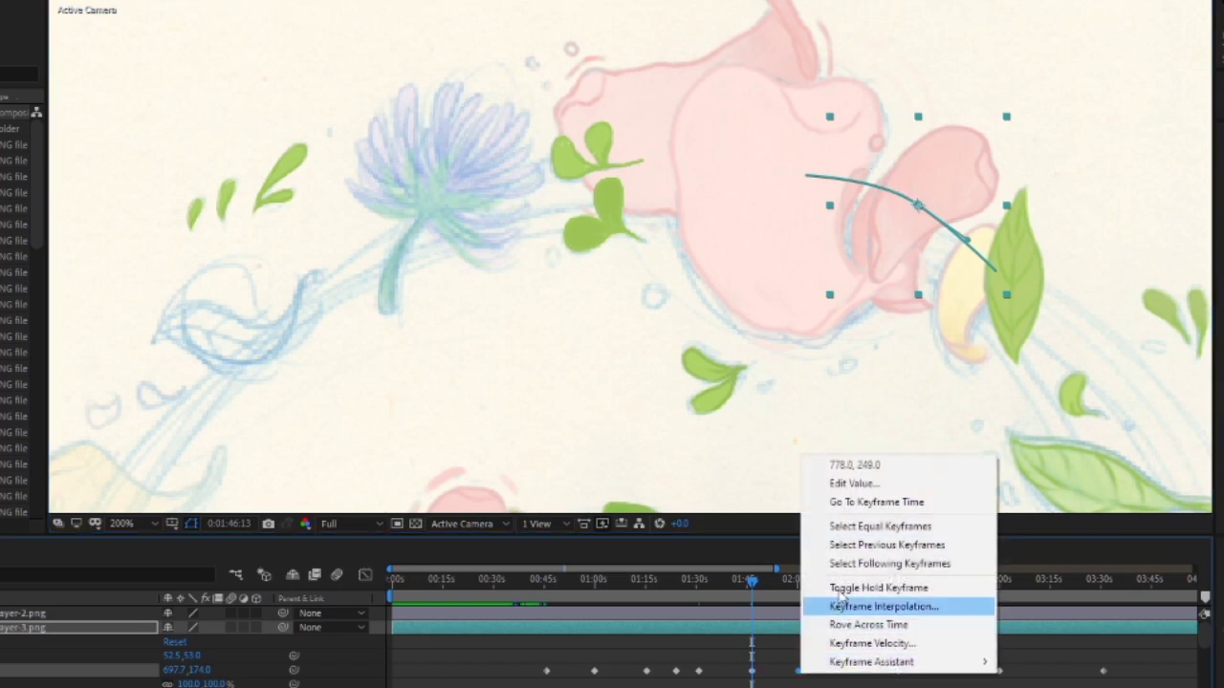
pyautogui.click(837, 502)
pyautogui.moveTo(913, 337); pyautogui.dragTo(532, 174)
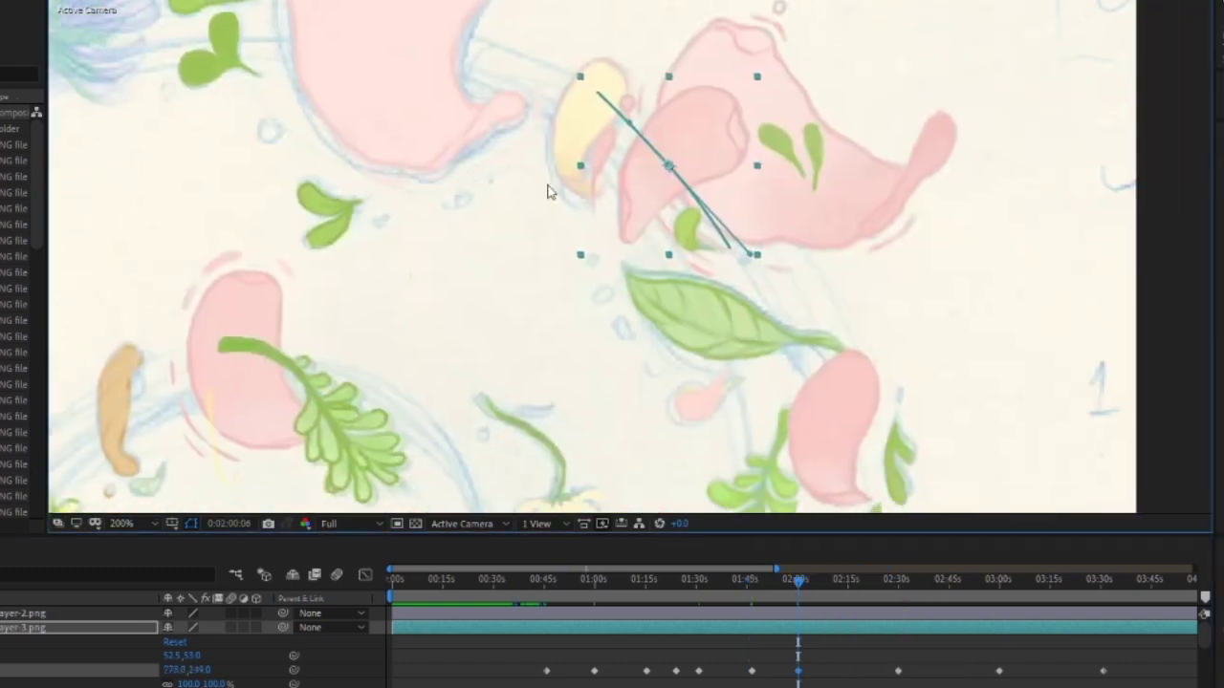
pyautogui.moveTo(699, 141); pyautogui.dragTo(709, 138)
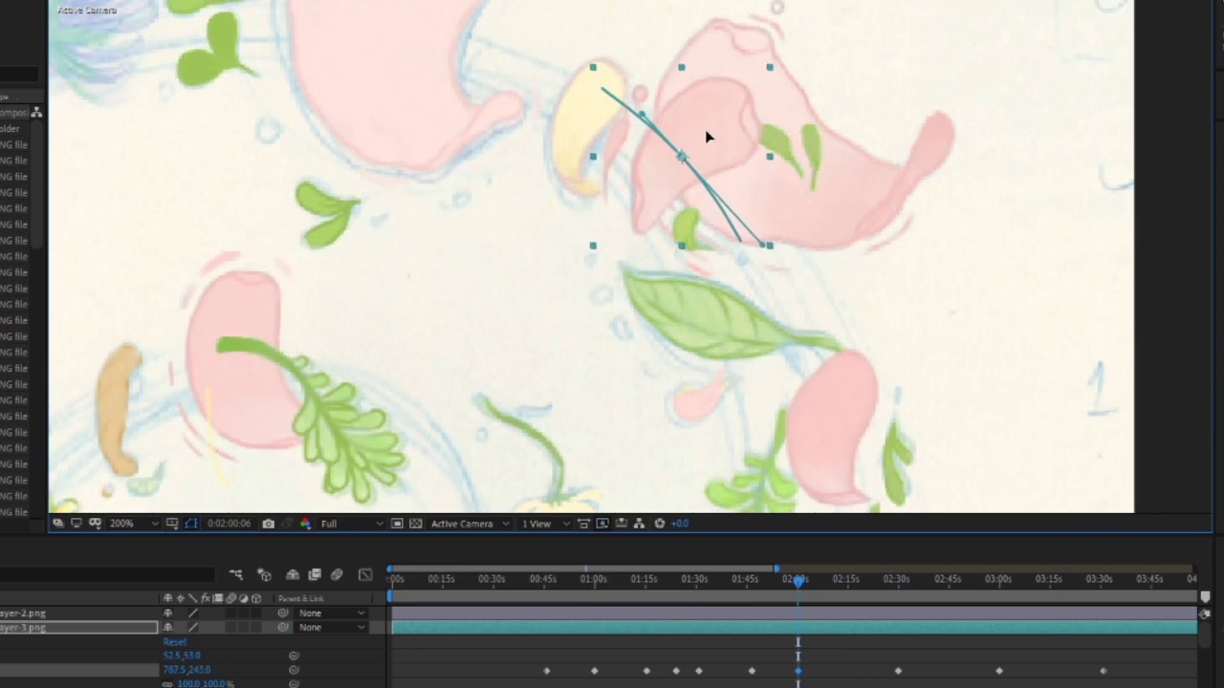
pyautogui.click(847, 583)
pyautogui.moveTo(816, 331); pyautogui.dragTo(881, 320)
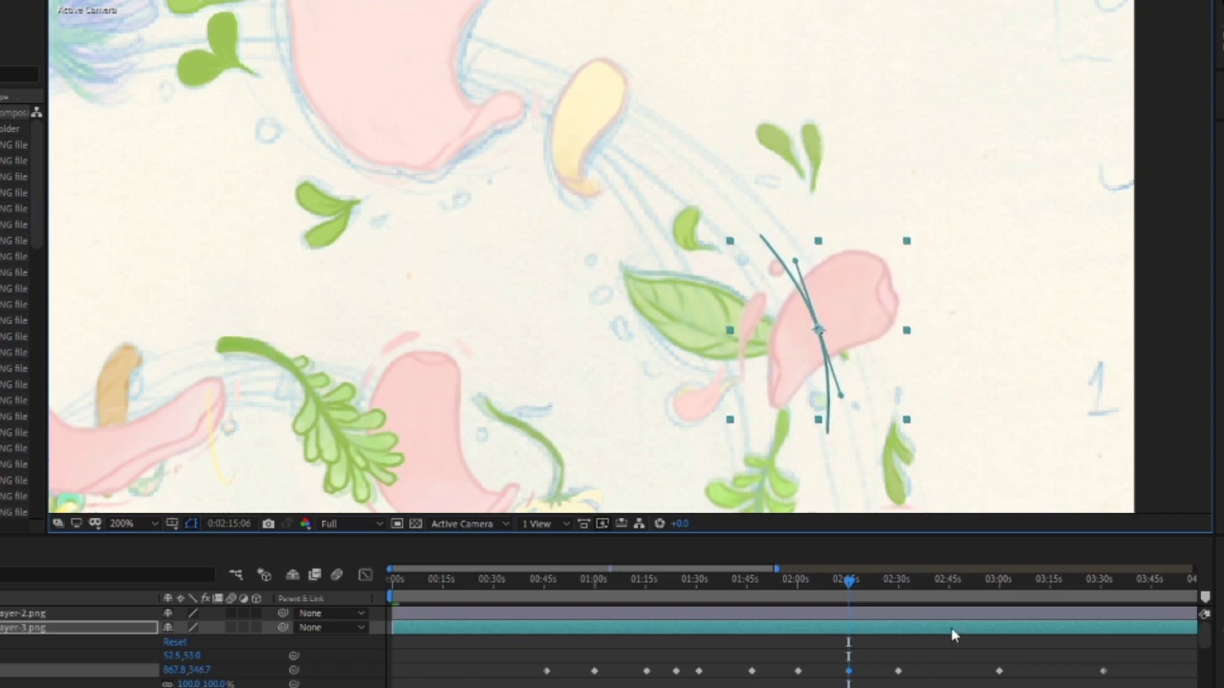
# Shift the petal slightly right at 2:45.
pyautogui.click(955, 580)
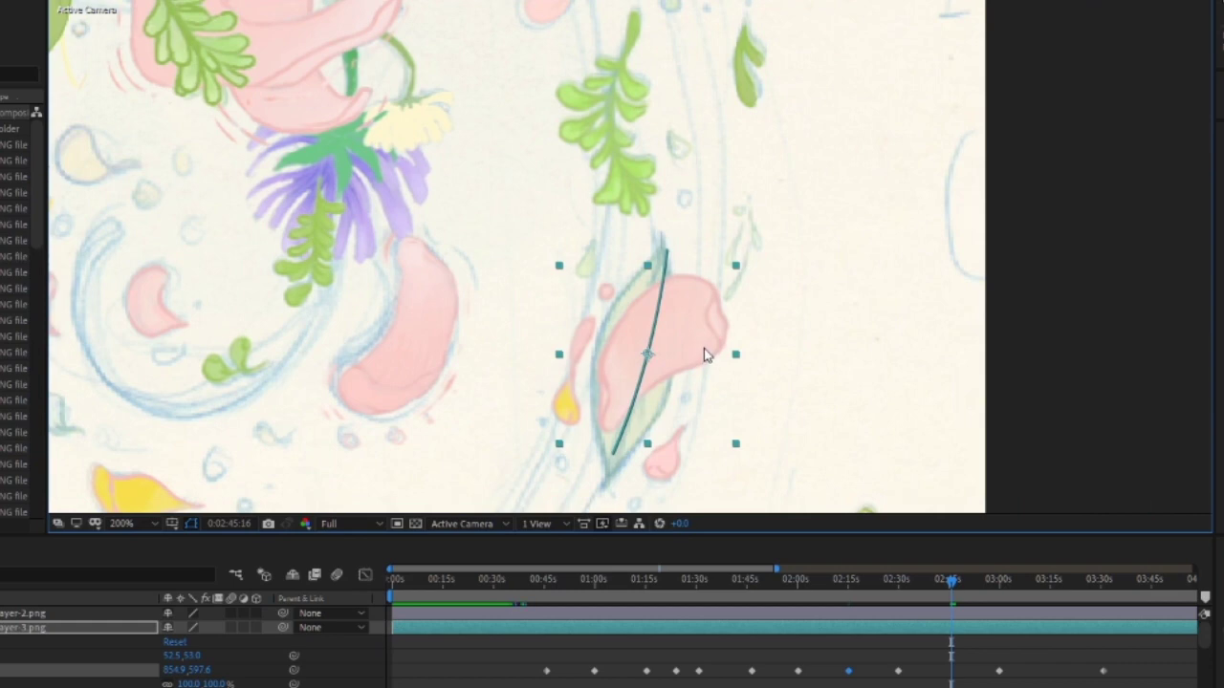
pyautogui.moveTo(713, 354); pyautogui.dragTo(722, 361)
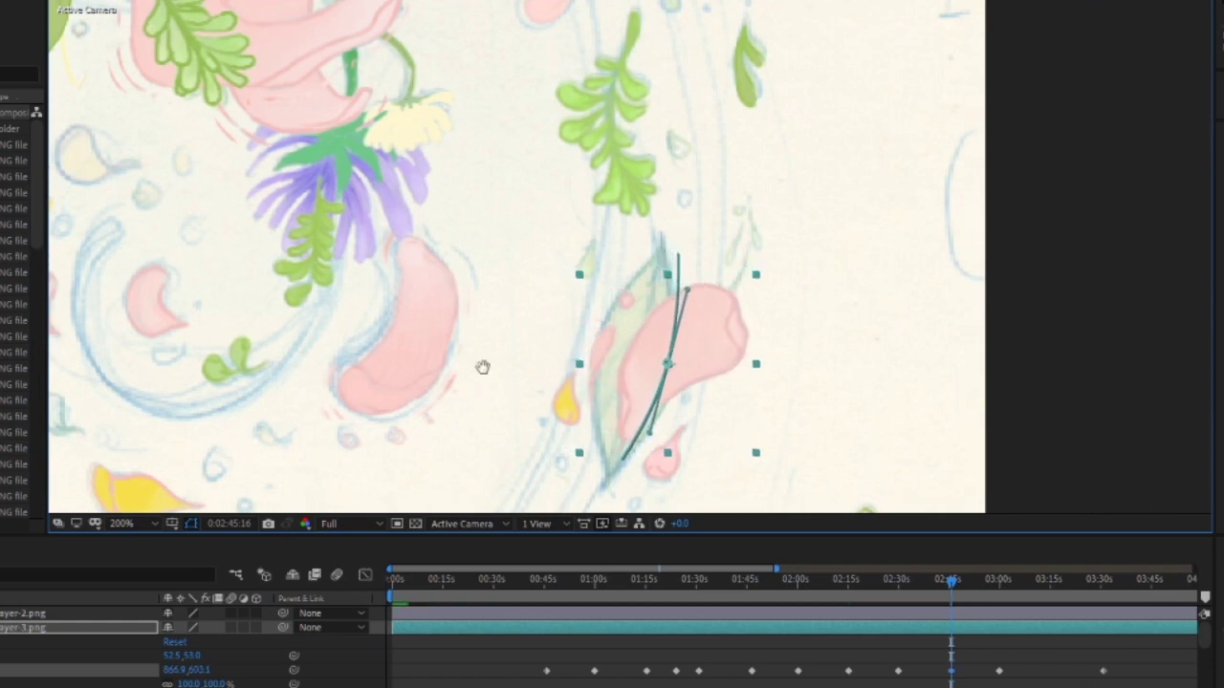
pyautogui.moveTo(481, 364); pyautogui.dragTo(645, 179)
# Lower the petal about 40 px at 3:16, nudge it left to 703.2, 802.0, then review.
pyautogui.moveTo(953, 581); pyautogui.dragTo(1054, 605)
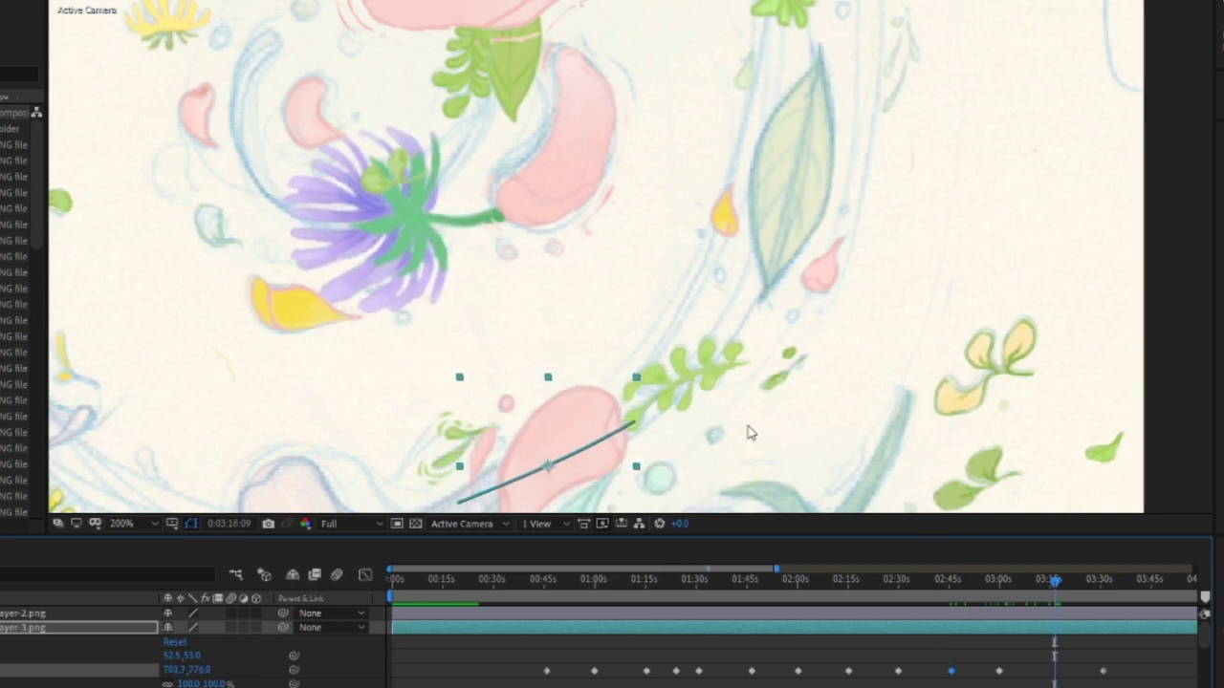
pyautogui.moveTo(647, 467); pyautogui.dragTo(768, 306)
pyautogui.moveTo(658, 333); pyautogui.dragTo(640, 370)
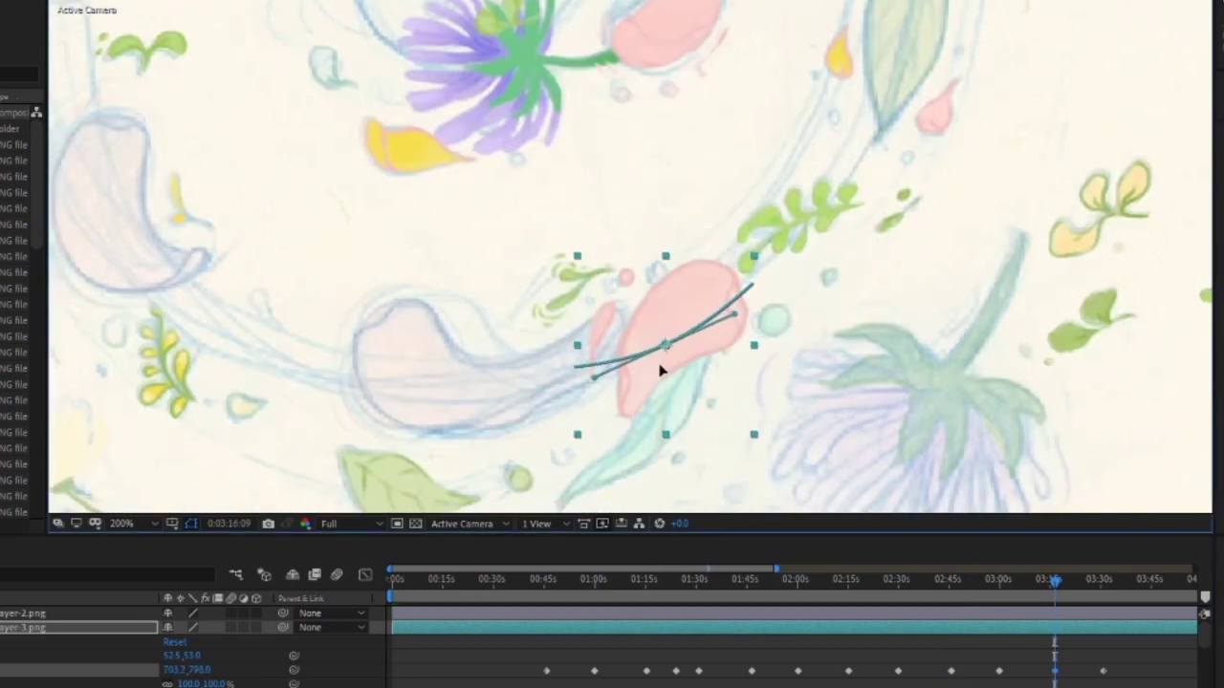
pyautogui.press('Left')
pyautogui.press('Left')
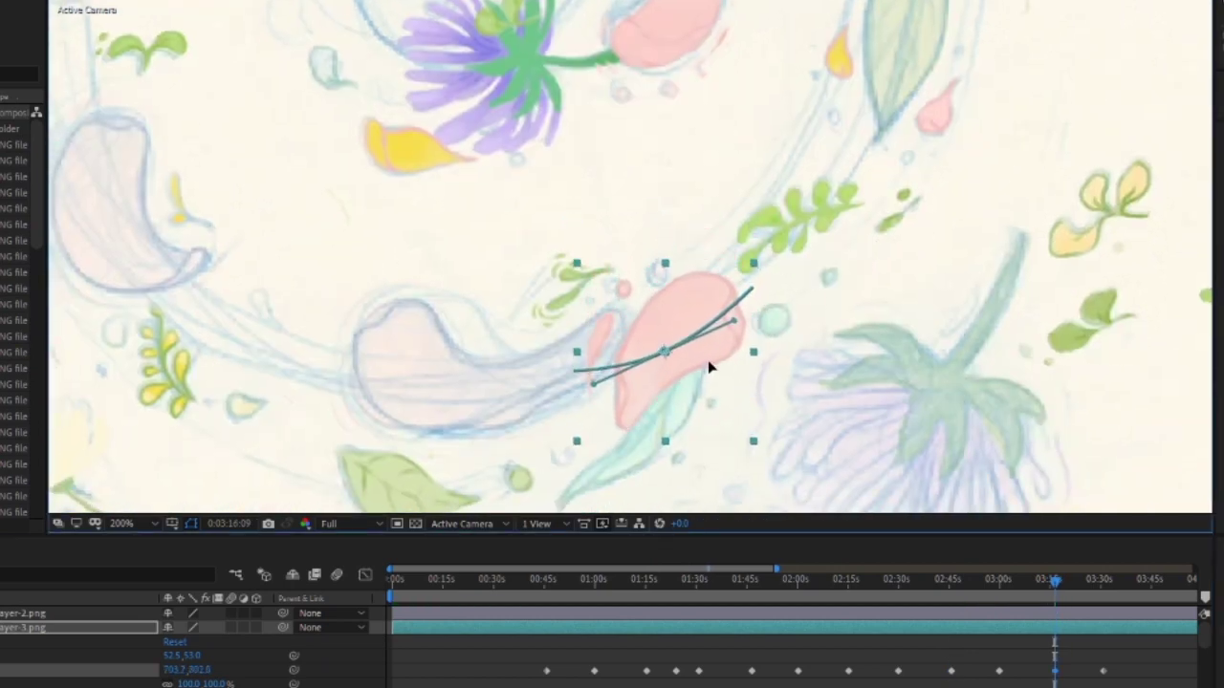
pyautogui.moveTo(905, 606); pyautogui.dragTo(670, 650)
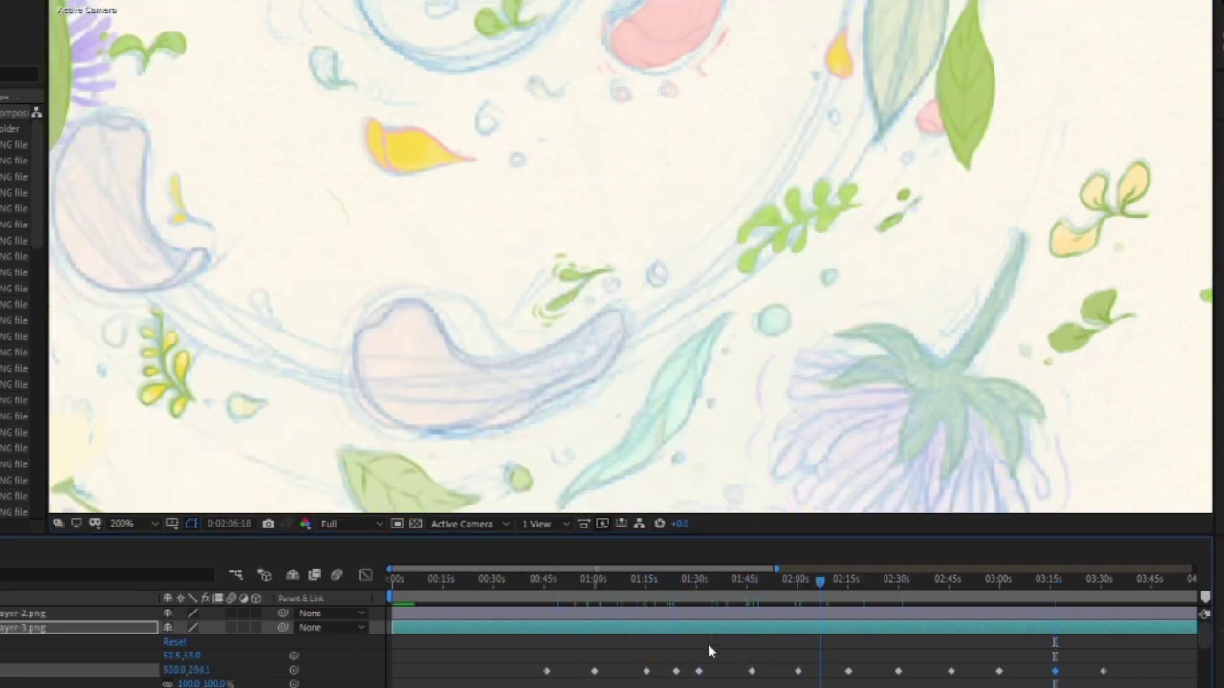
# Zoom the viewer to 100%, preview the petal's spiral motion, and stop playback near 1:07.
pyautogui.moveTo(670, 650); pyautogui.dragTo(552, 636)
pyautogui.scroll(-2, 676, 263)
pyautogui.scroll(-2, 615, 185)
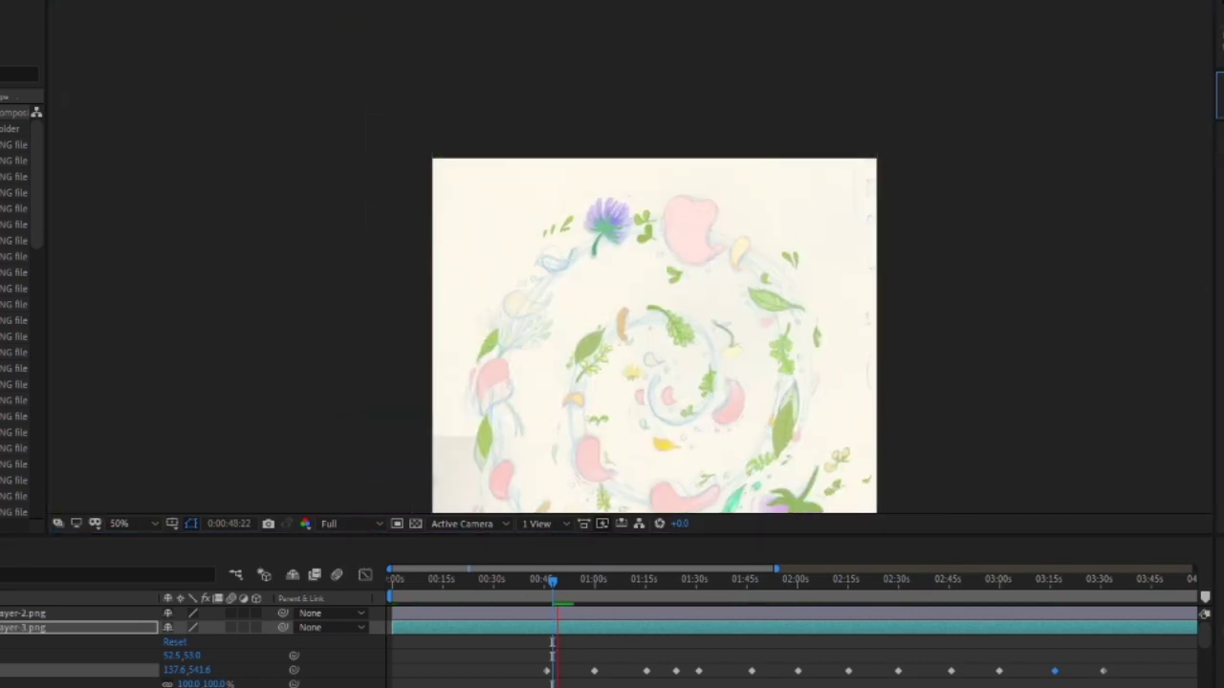
pyautogui.scroll(2, 580, 284)
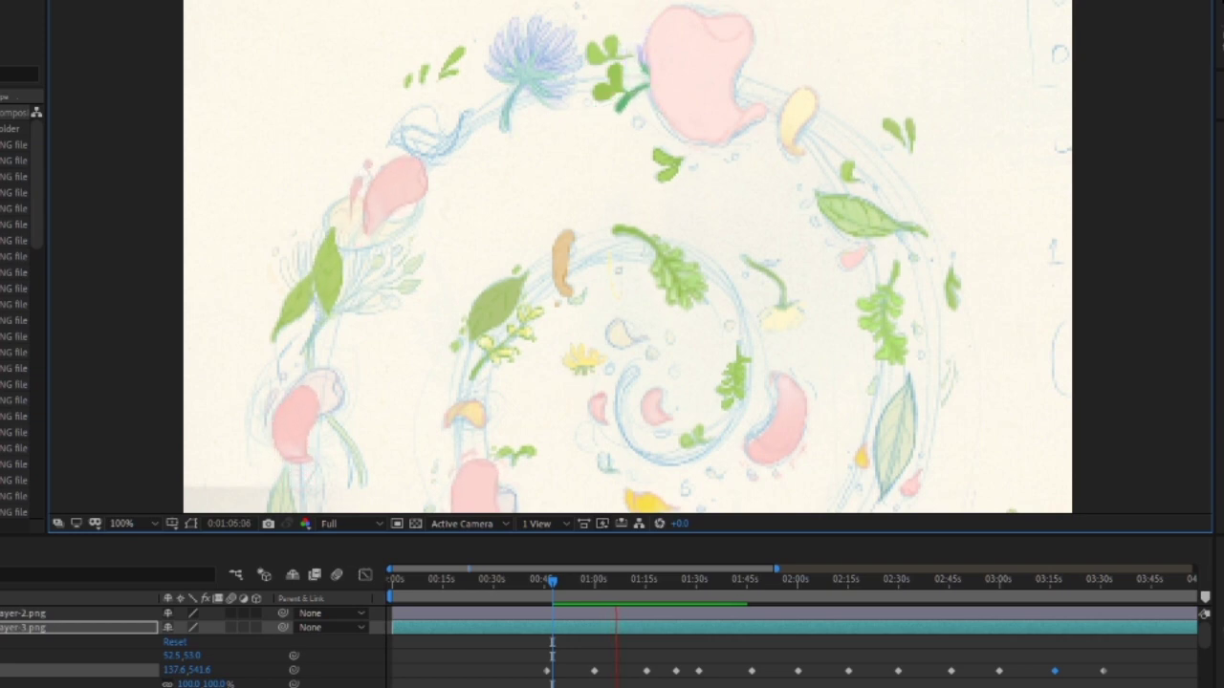
pyautogui.press('space')
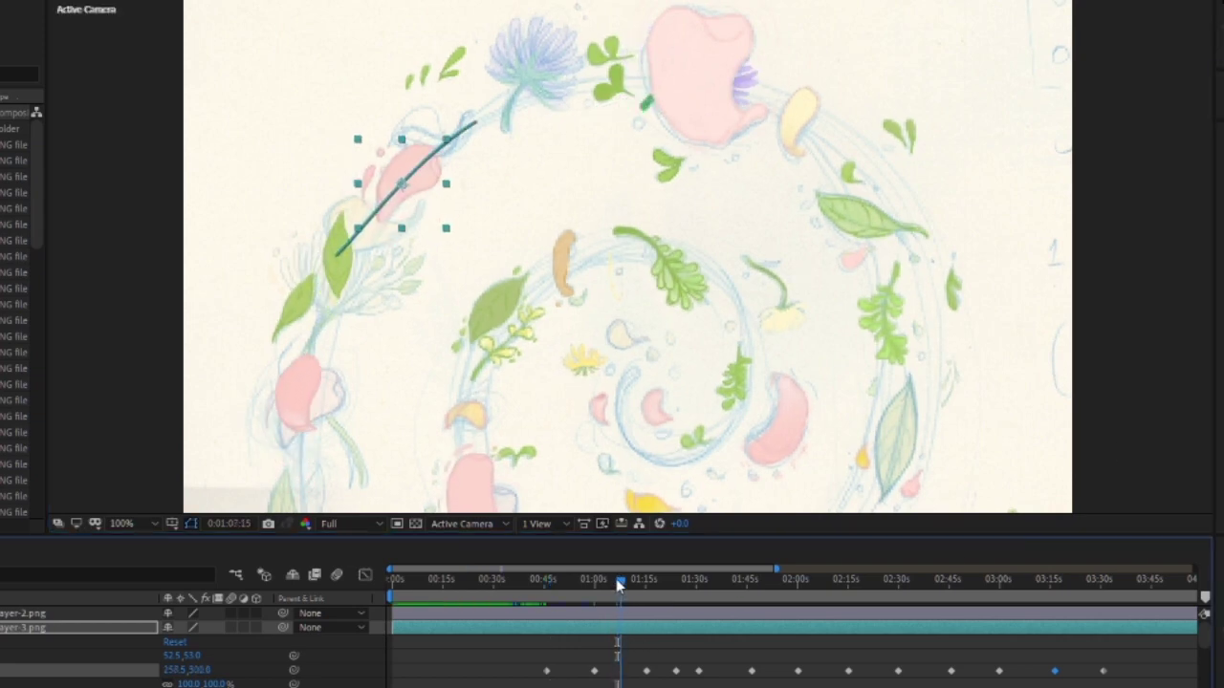
# At 1:08, zoom to 200% and nudge the petal up-left to 262.8, 282.5.
pyautogui.moveTo(616, 579); pyautogui.dragTo(623, 578)
pyautogui.press('.')
pyautogui.moveTo(486, 180); pyautogui.dragTo(698, 502)
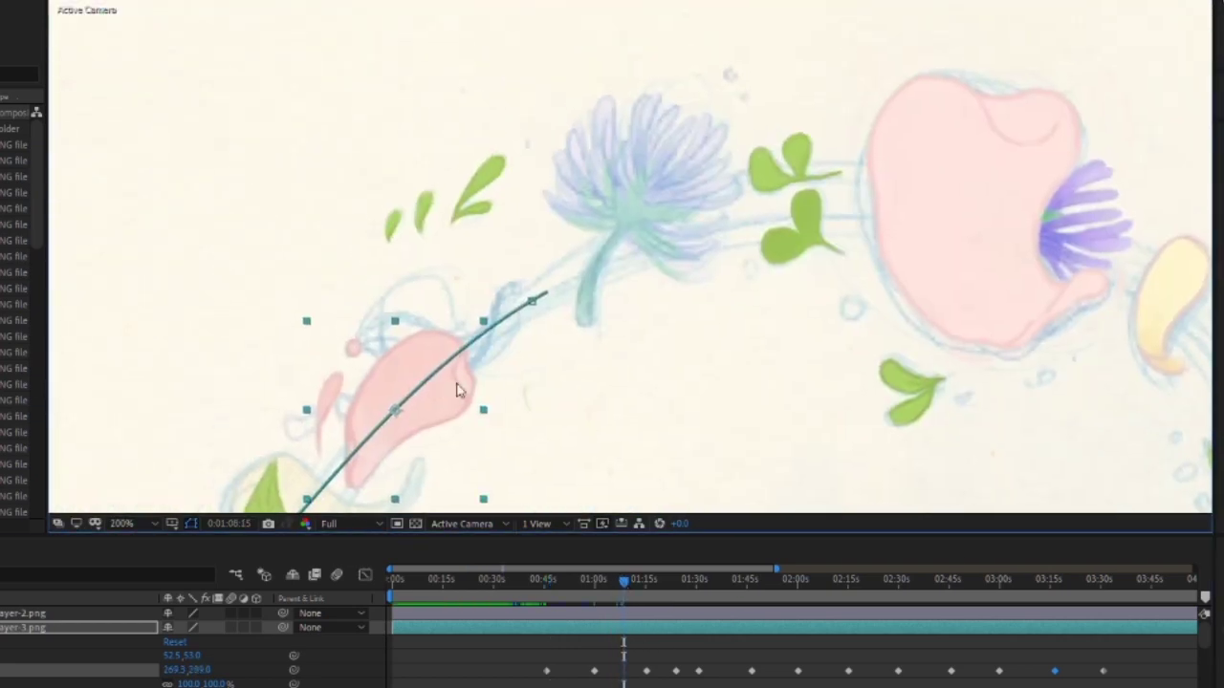
pyautogui.moveTo(565, 388); pyautogui.dragTo(435, 222)
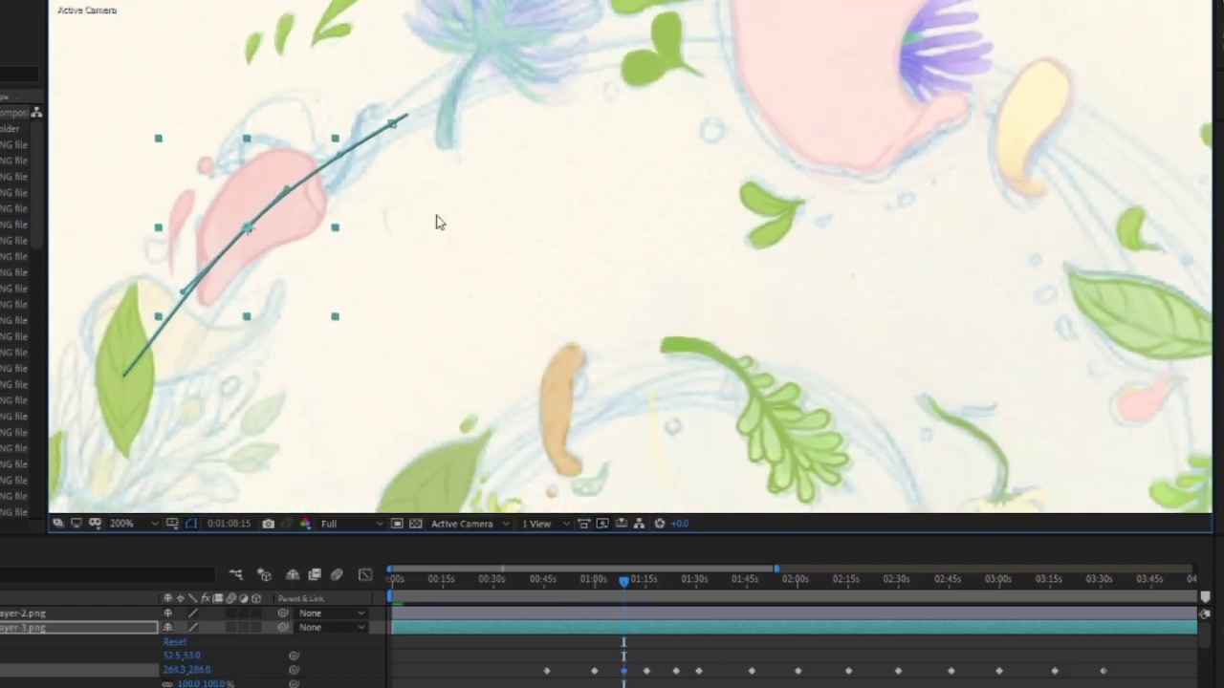
pyautogui.moveTo(572, 260); pyautogui.dragTo(613, 327)
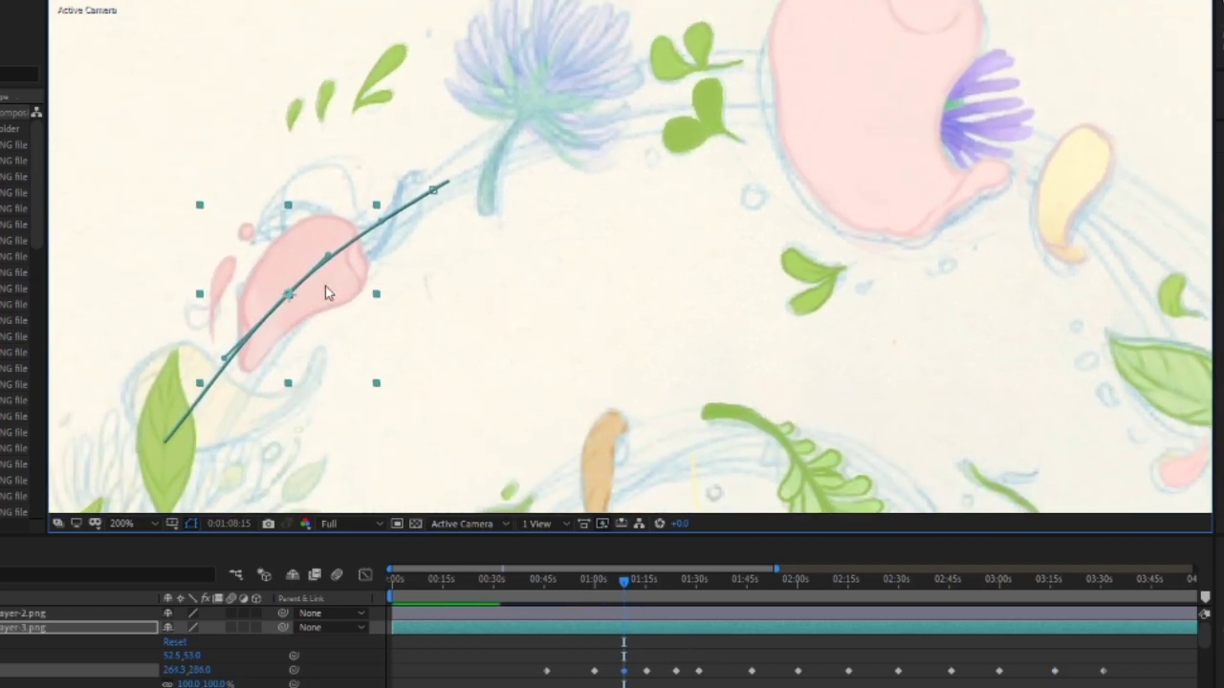
pyautogui.moveTo(325, 292); pyautogui.dragTo(323, 284)
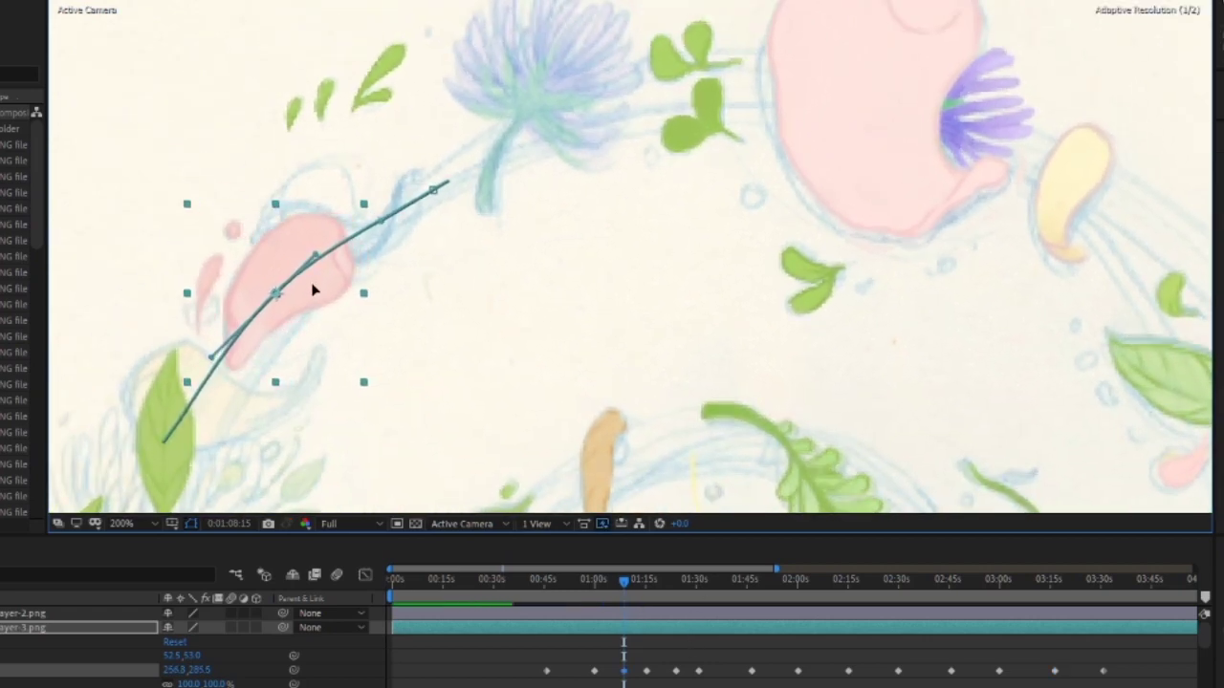
# Pull the motion path's end point lower to reshape the curve toward the blue flower.
pyautogui.click(431, 196)
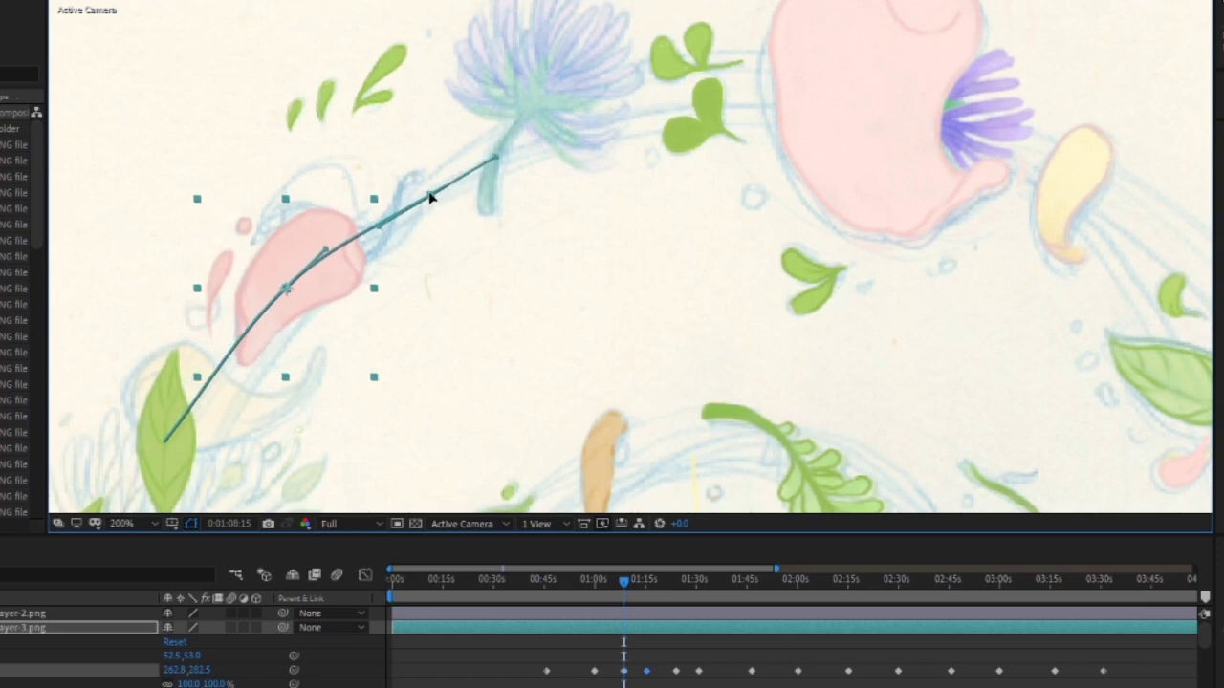
pyautogui.moveTo(495, 165); pyautogui.dragTo(499, 172)
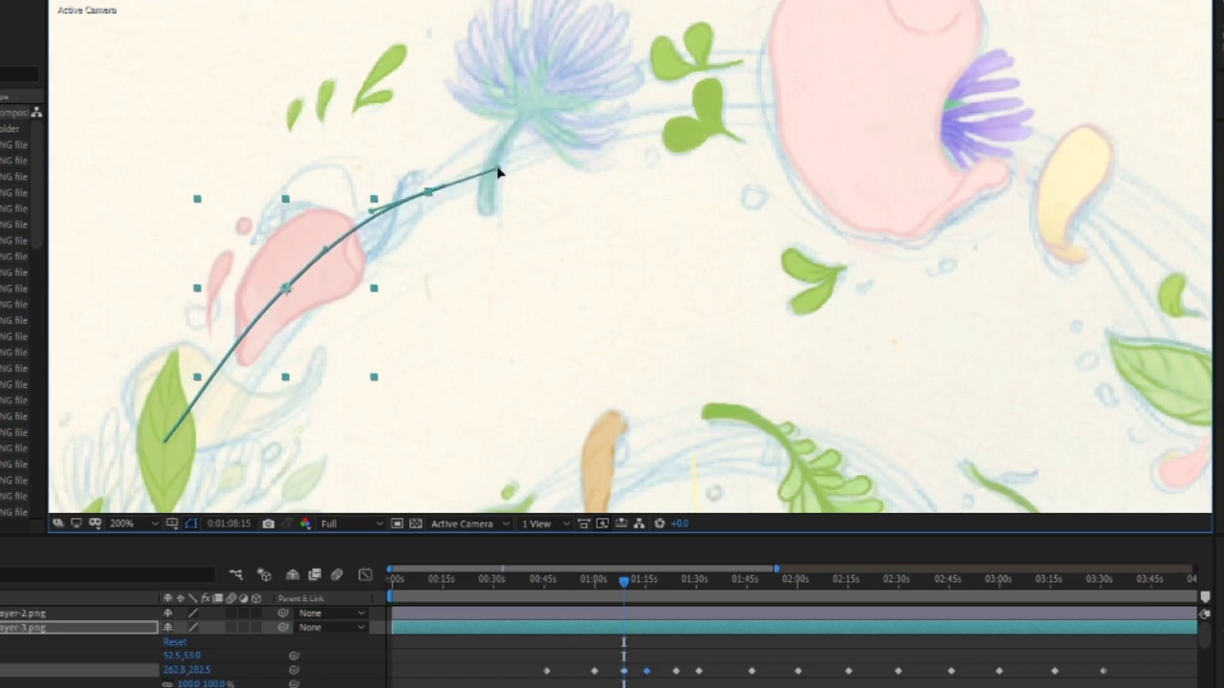
pyautogui.click(721, 581)
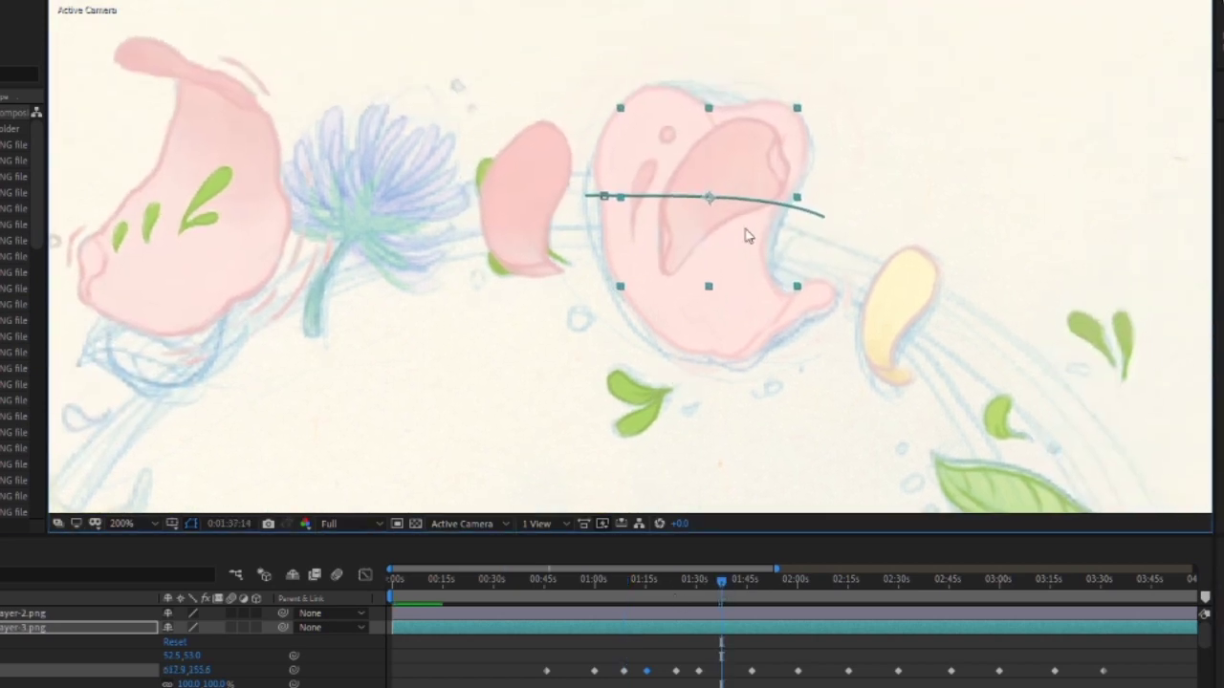
# Set a petal keyframe at 1:37 and flatten the path's left side into a smoother curve.
pyautogui.moveTo(749, 167); pyautogui.dragTo(738, 173)
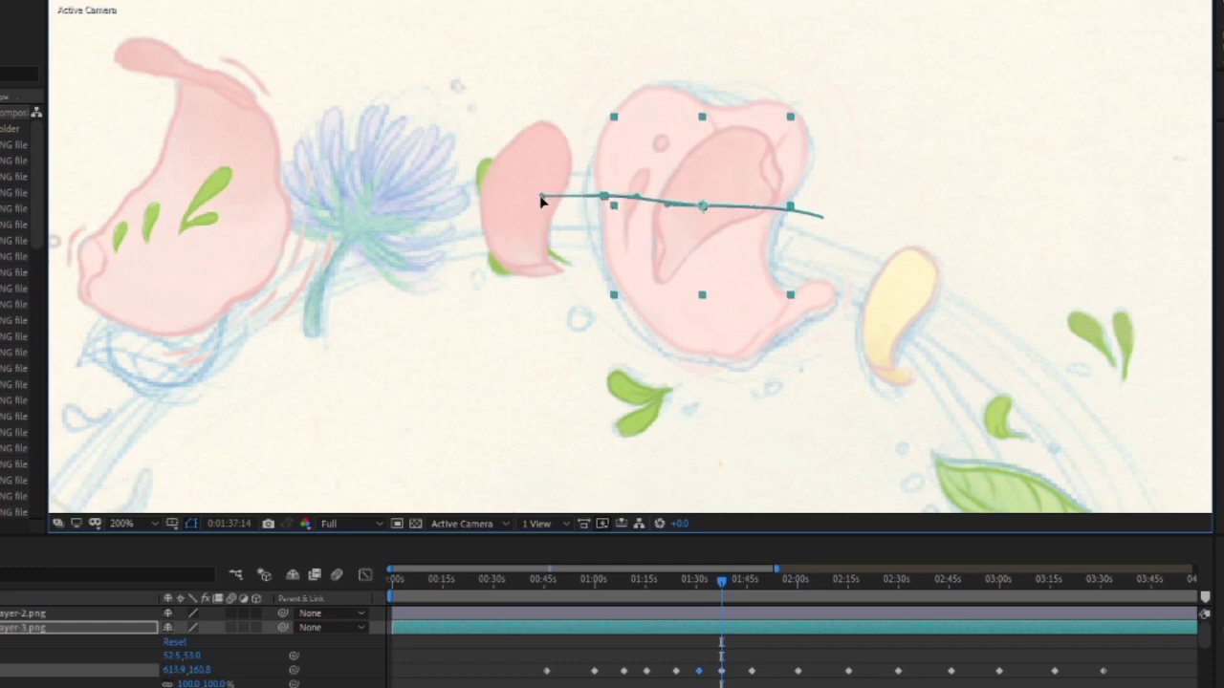
pyautogui.moveTo(532, 219); pyautogui.dragTo(531, 188)
pyautogui.rightClick(724, 671)
pyautogui.click(822, 501)
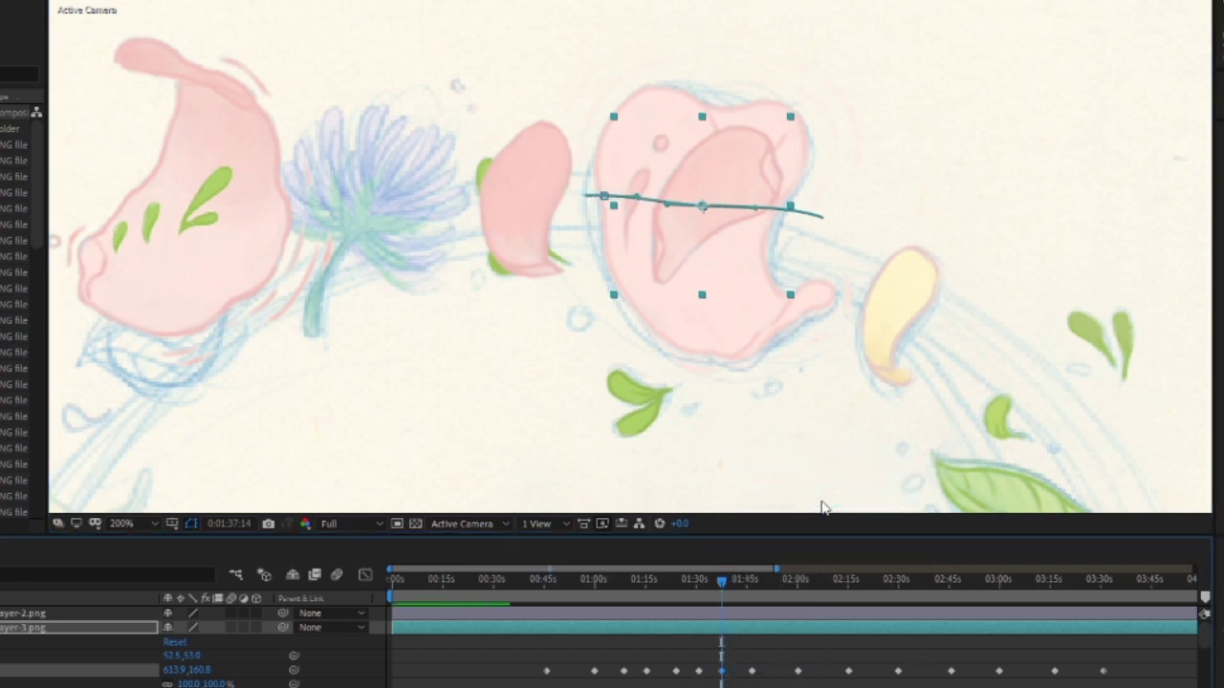
# At the 1:46 keyframe, lower the petal slightly and bend the path's tangent.
pyautogui.rightClick(699, 672)
pyautogui.click(756, 500)
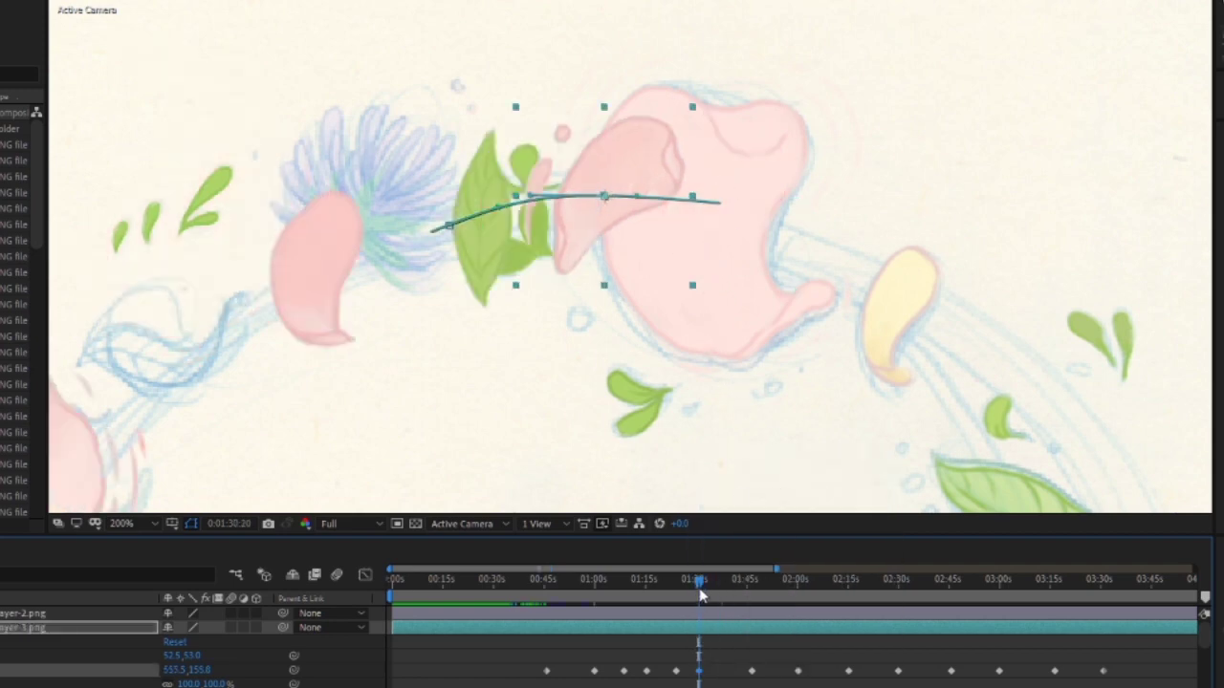
pyautogui.moveTo(699, 595); pyautogui.dragTo(752, 606)
pyautogui.rightClick(752, 672)
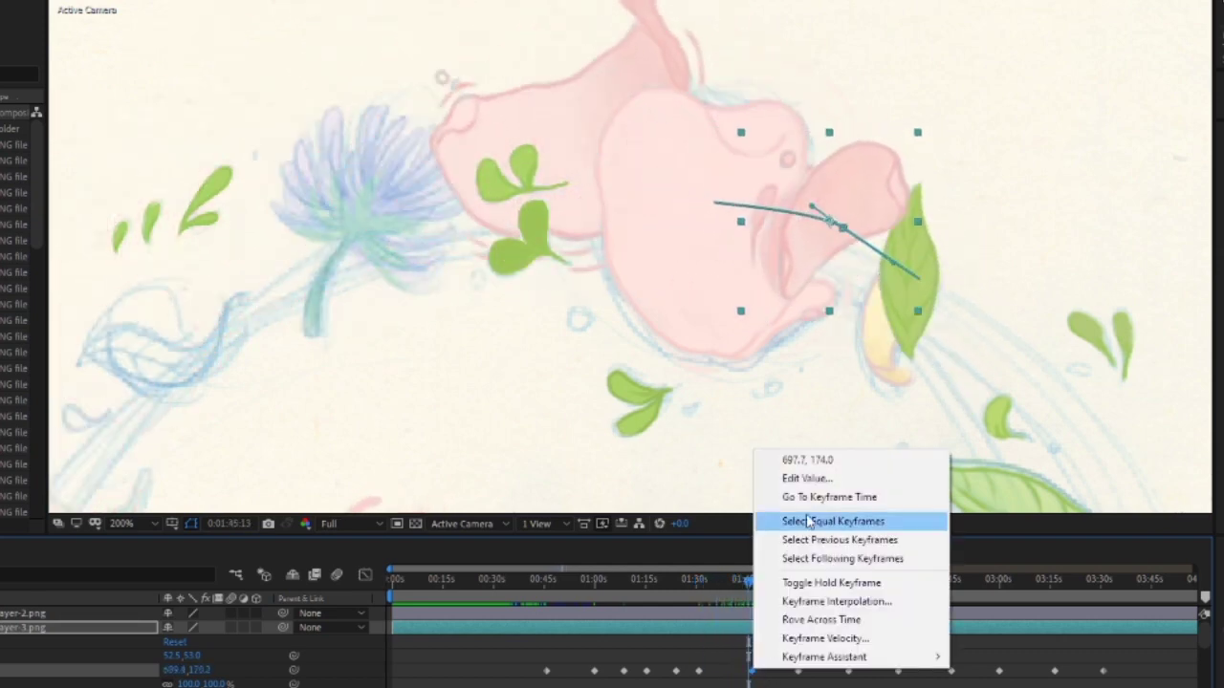
pyautogui.click(808, 501)
pyautogui.moveTo(842, 260); pyautogui.dragTo(830, 269)
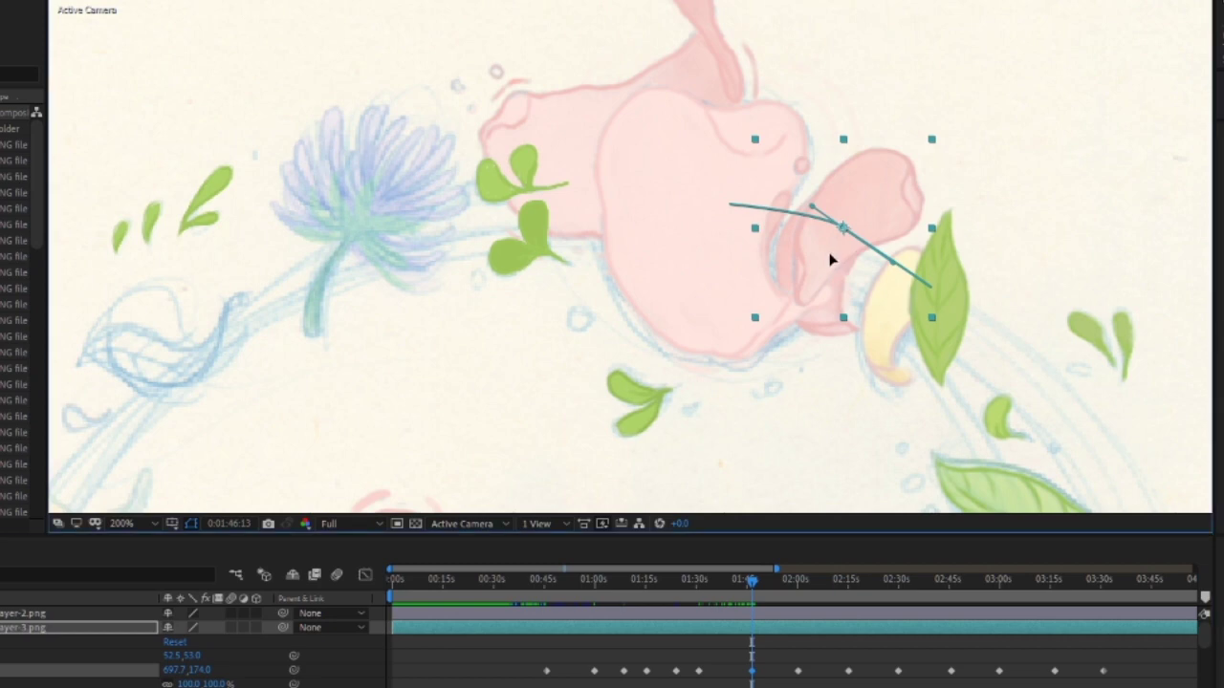
pyautogui.press('Down')
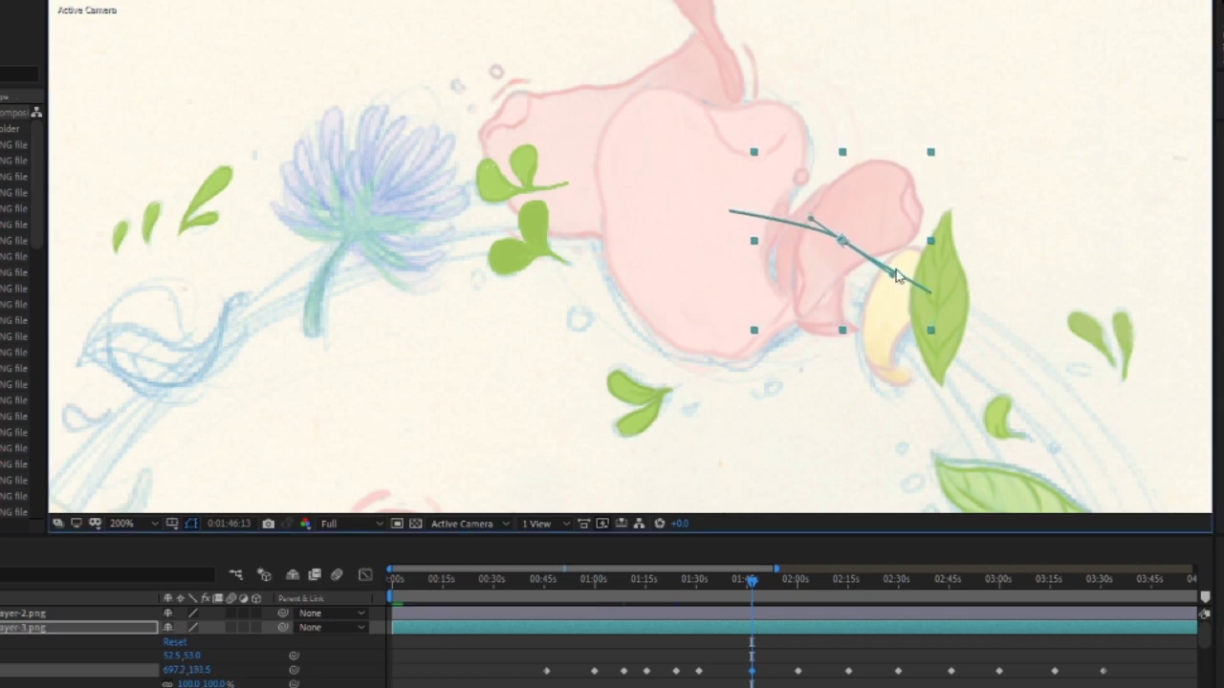
pyautogui.moveTo(892, 280); pyautogui.dragTo(901, 272)
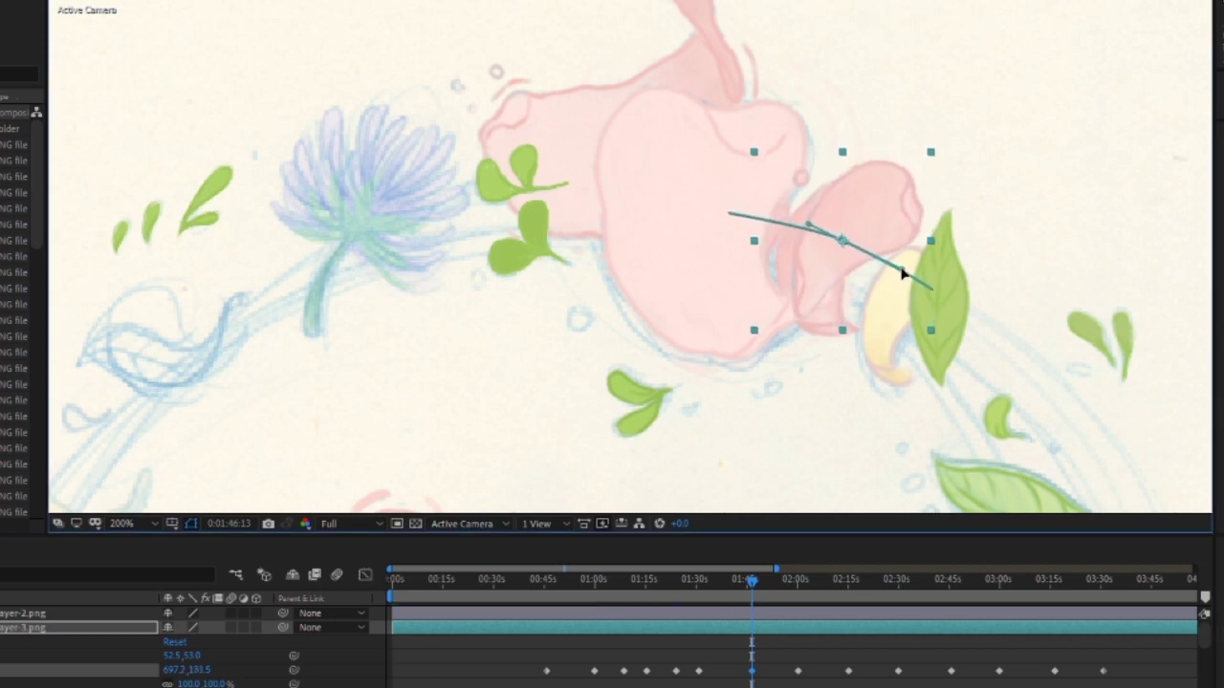
# Raise the petal to 620.0, 159.0 at 1:38 and 741.8, 201.2 at 1:52.
pyautogui.moveTo(754, 582); pyautogui.dragTo(725, 579)
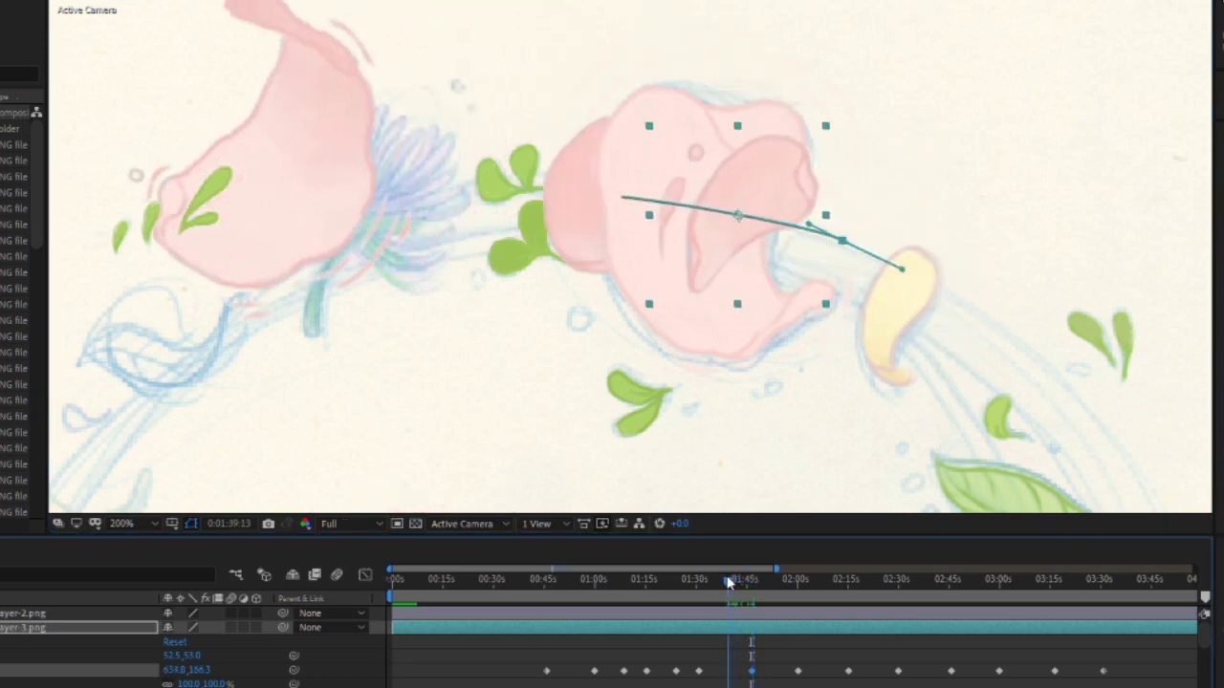
pyautogui.moveTo(704, 250); pyautogui.dragTo(704, 245)
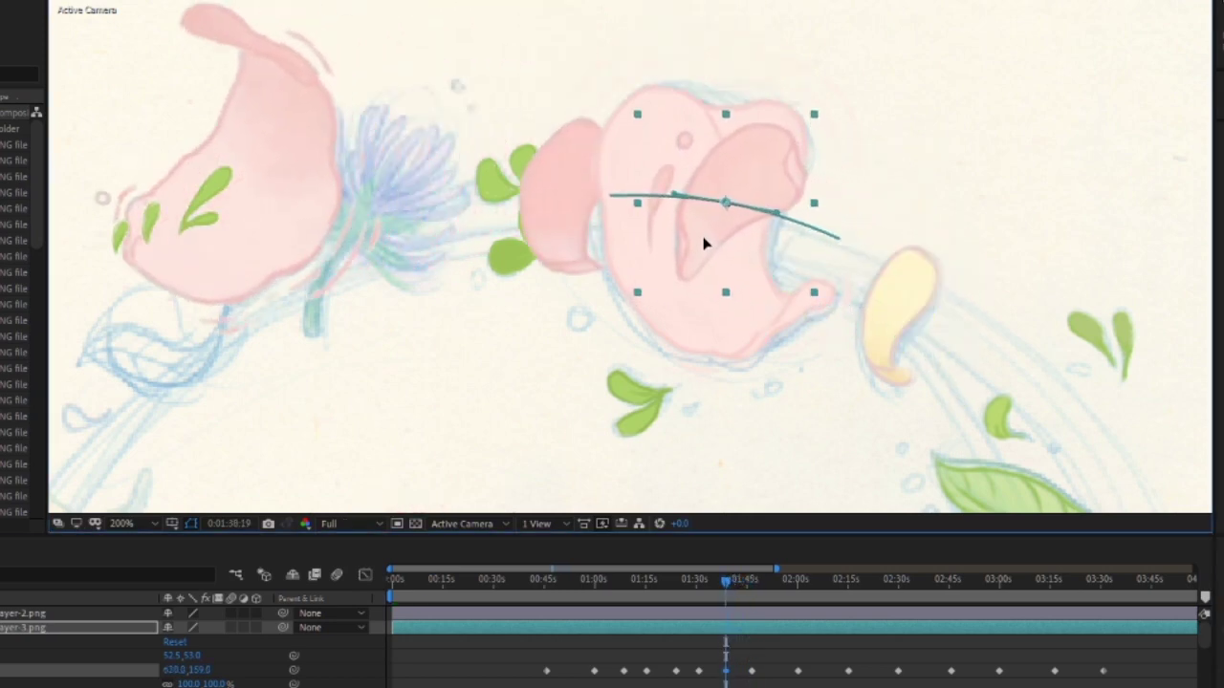
pyautogui.moveTo(738, 594); pyautogui.dragTo(773, 593)
pyautogui.moveTo(909, 306); pyautogui.dragTo(909, 294)
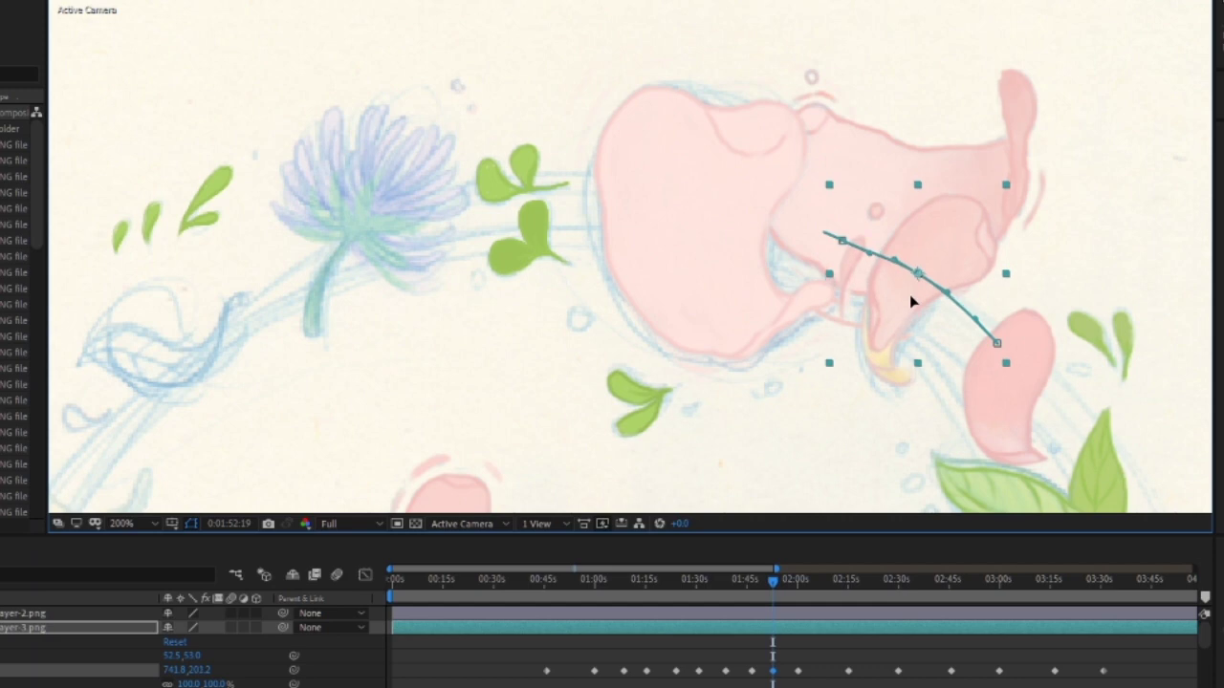
# Zoom to 400% and refine the first segment's tangent and a lower path keyframe.
pyautogui.press('.')
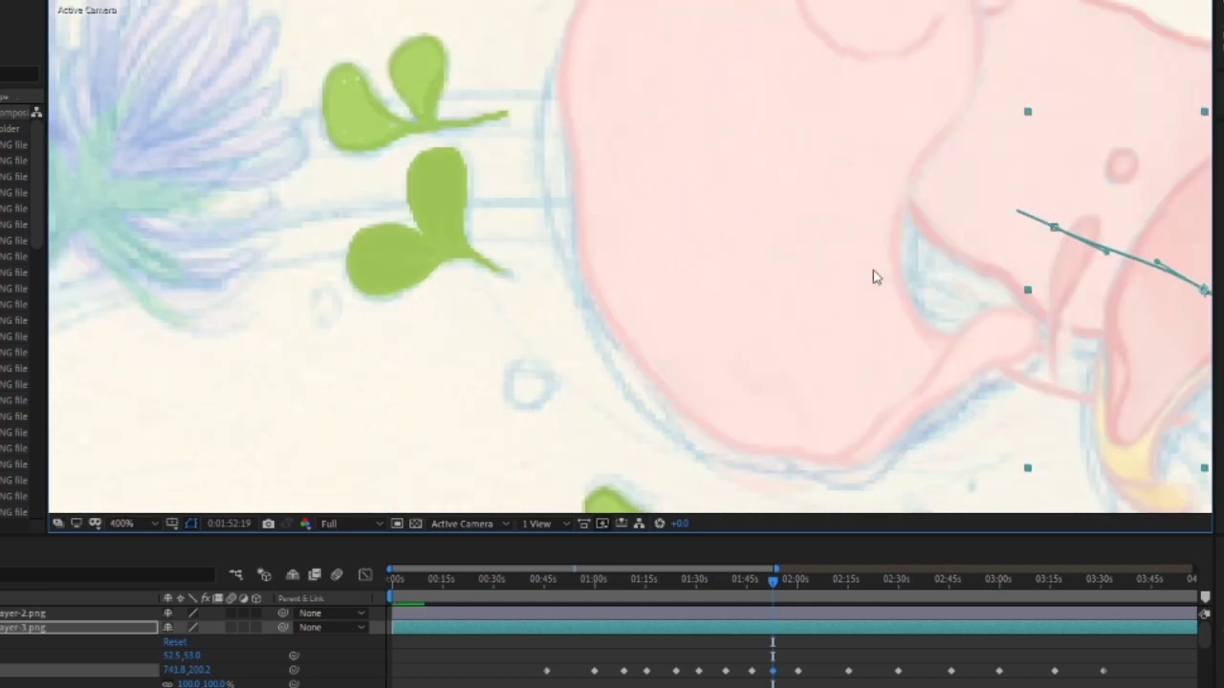
pyautogui.moveTo(719, 302); pyautogui.dragTo(400, 297)
pyautogui.moveTo(811, 334); pyautogui.dragTo(714, 341)
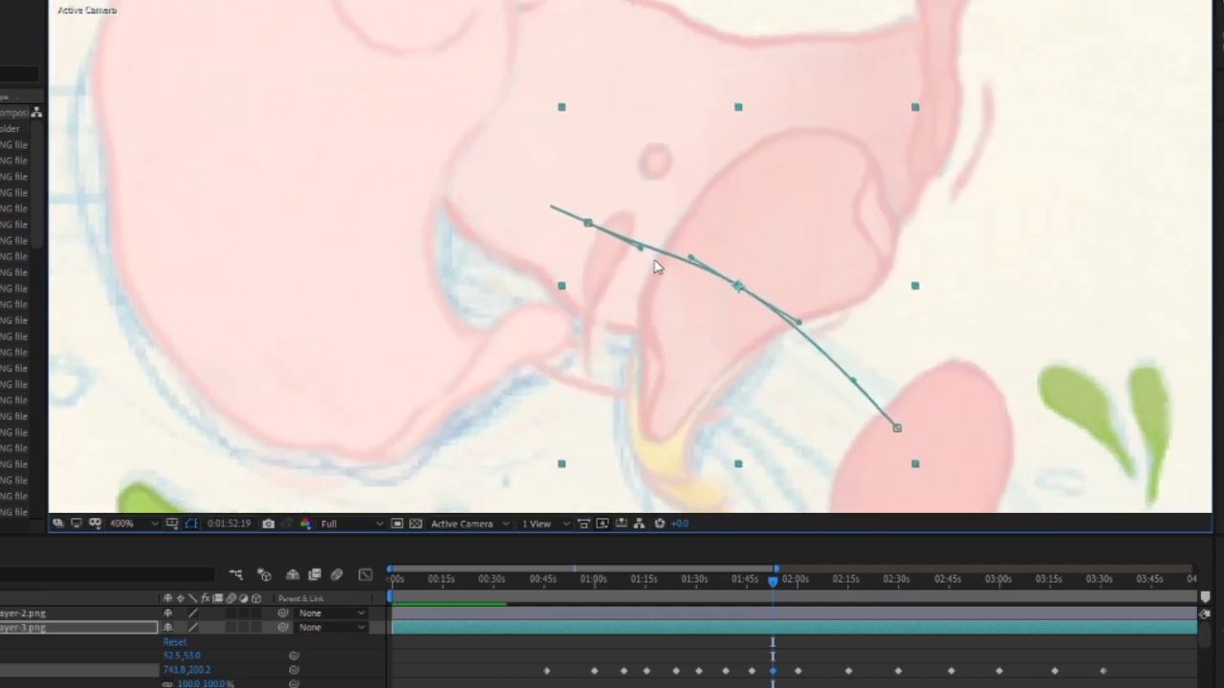
pyautogui.moveTo(641, 248)
pyautogui.mouseDown()
pyautogui.moveTo(643, 231)
pyautogui.moveTo(647, 243)
pyautogui.mouseUp()
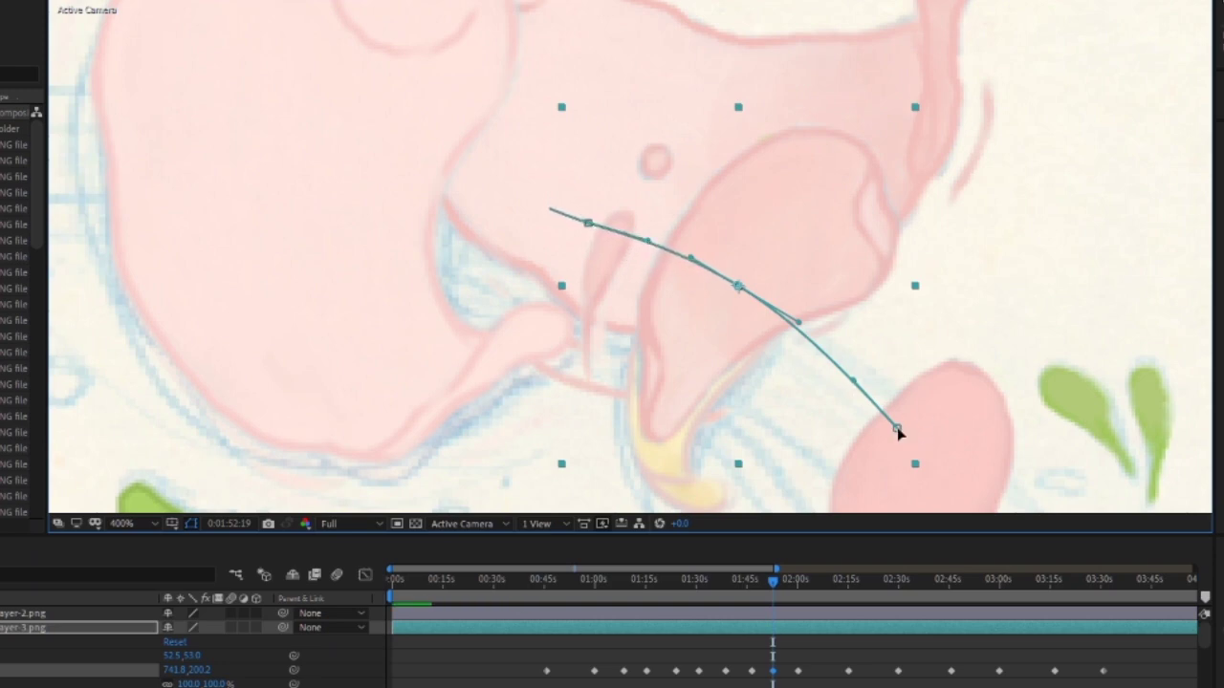
pyautogui.moveTo(899, 433); pyautogui.dragTo(899, 440)
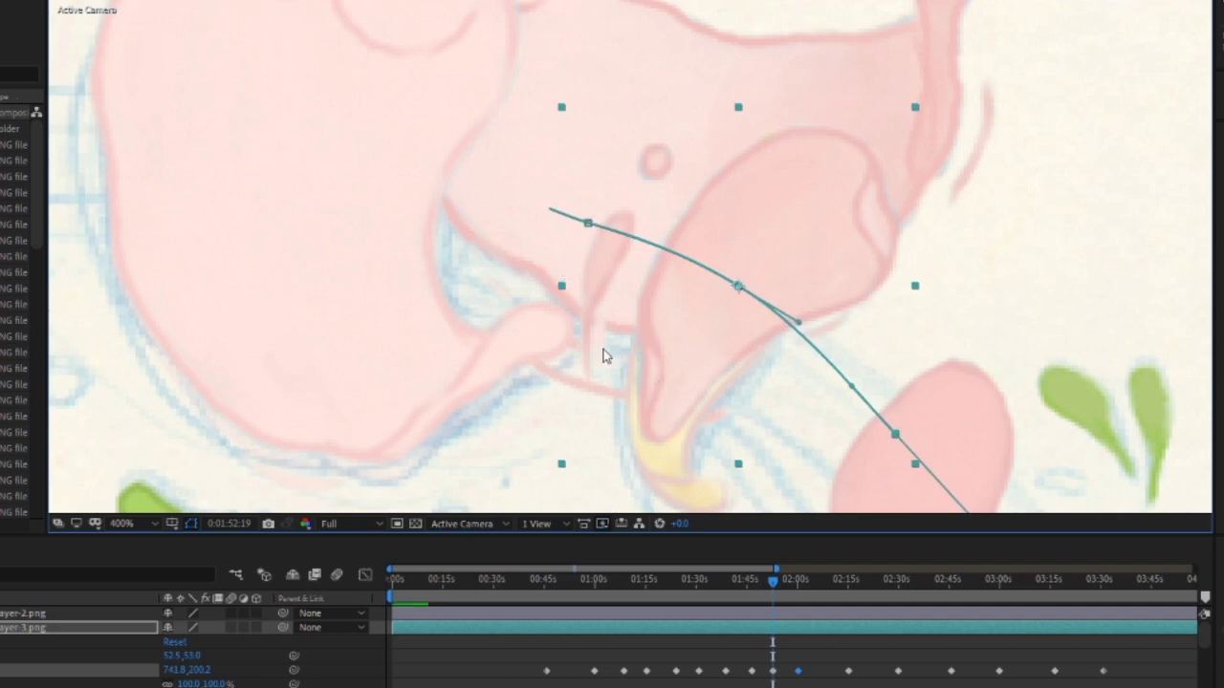
# Raise the 1:46:13 petal keyframe from 697.2, 181.5 to about 695.7, 176.0.
pyautogui.rightClick(750, 673)
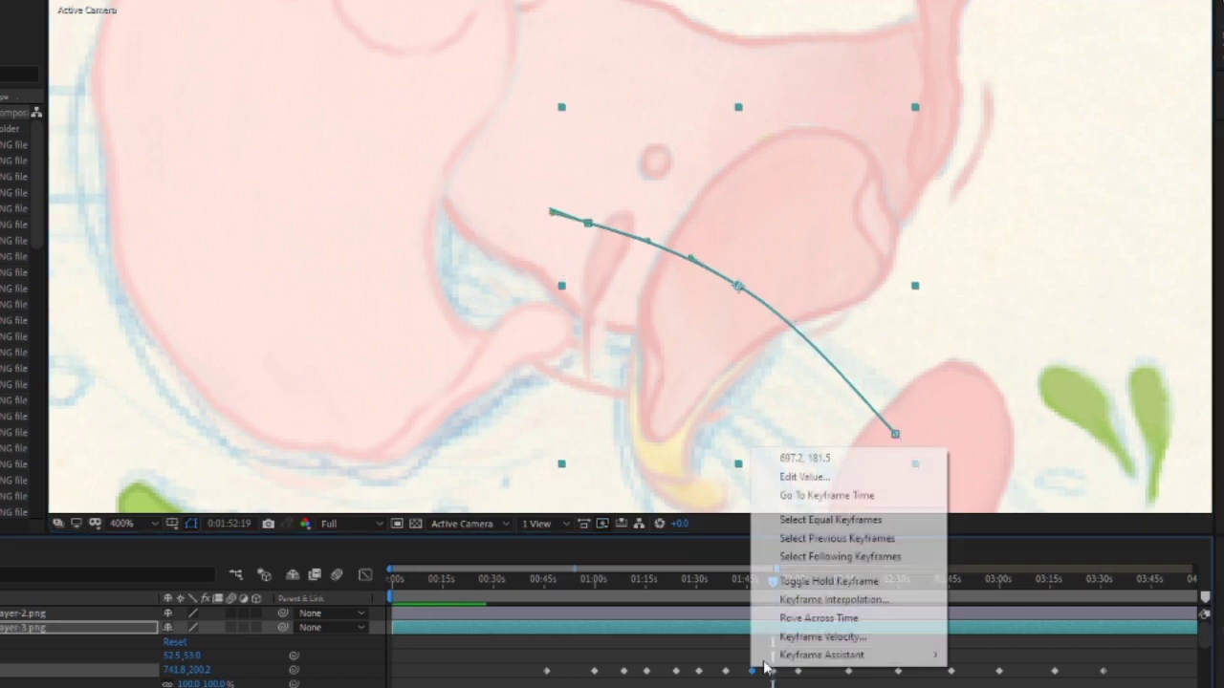
pyautogui.click(813, 494)
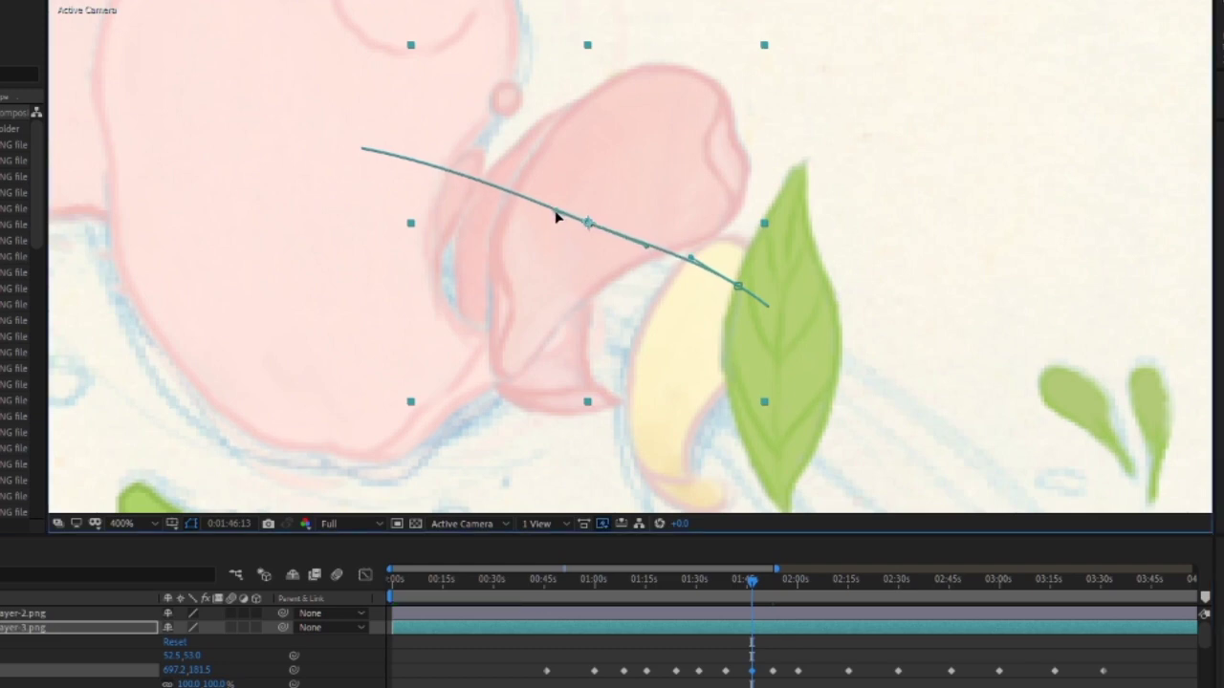
pyautogui.moveTo(586, 250); pyautogui.dragTo(580, 236)
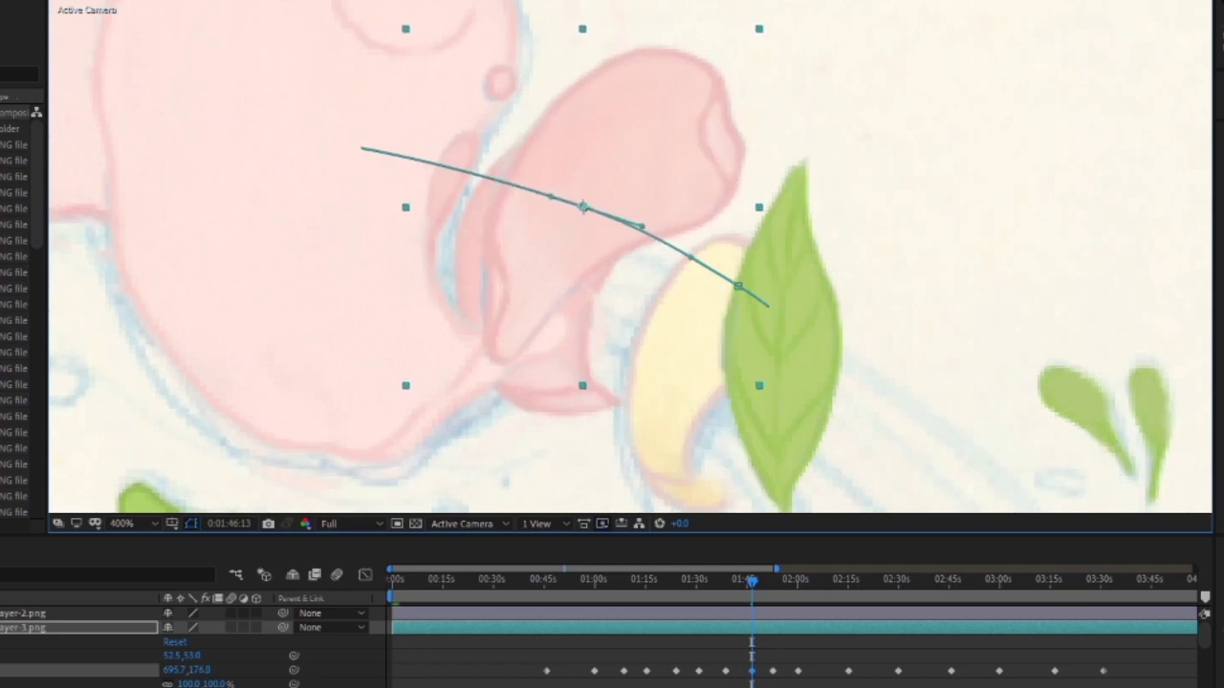
pyautogui.moveTo(799, 585); pyautogui.dragTo(818, 584)
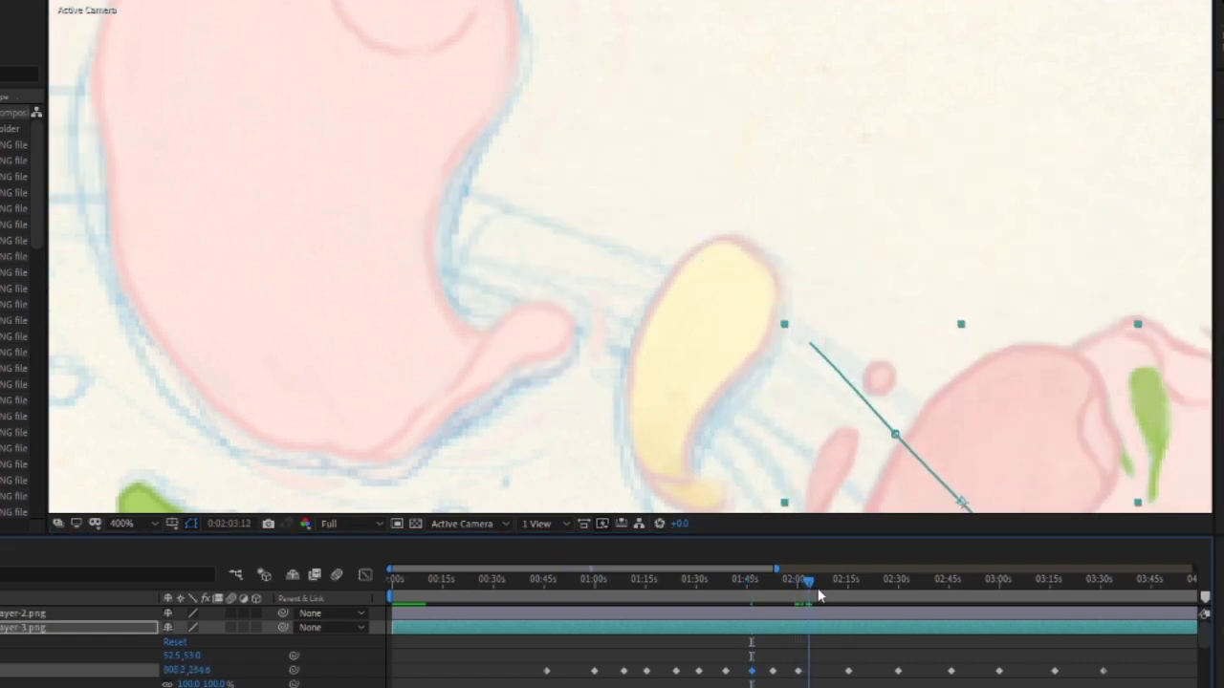
# Add a position keyframe at 2:06 by raising the petal, reshape the upper path curve, nudge down.
pyautogui.moveTo(769, 383); pyautogui.dragTo(519, 208)
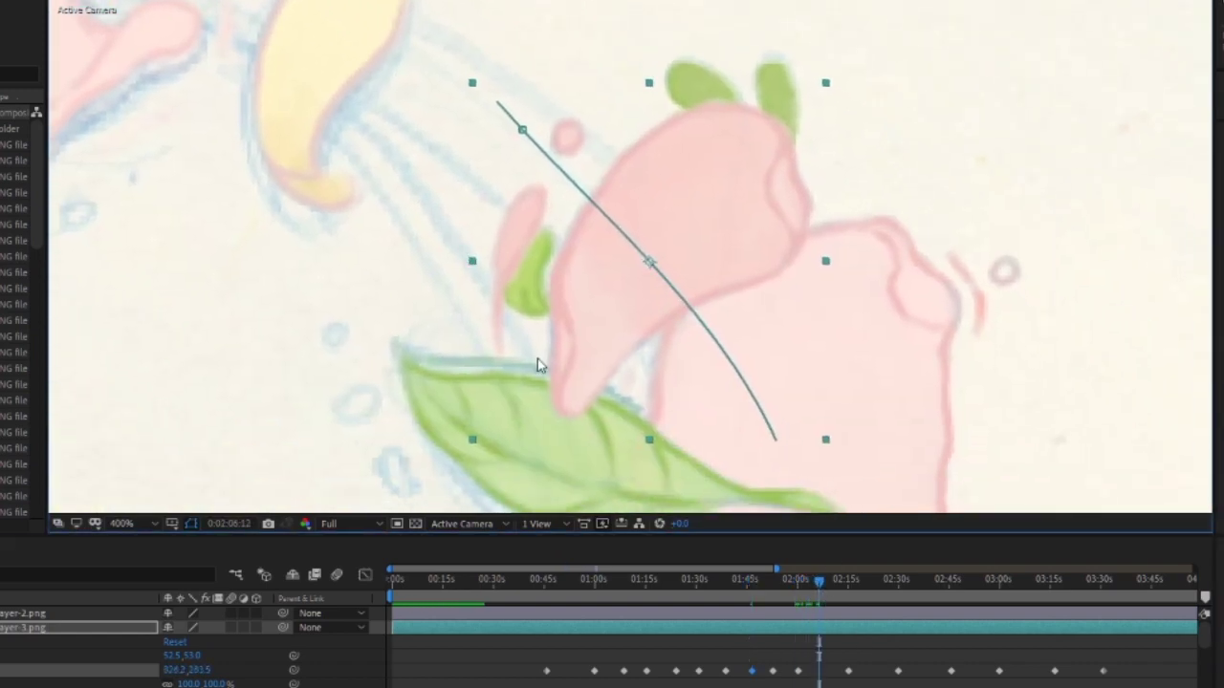
pyautogui.moveTo(577, 283); pyautogui.dragTo(582, 263)
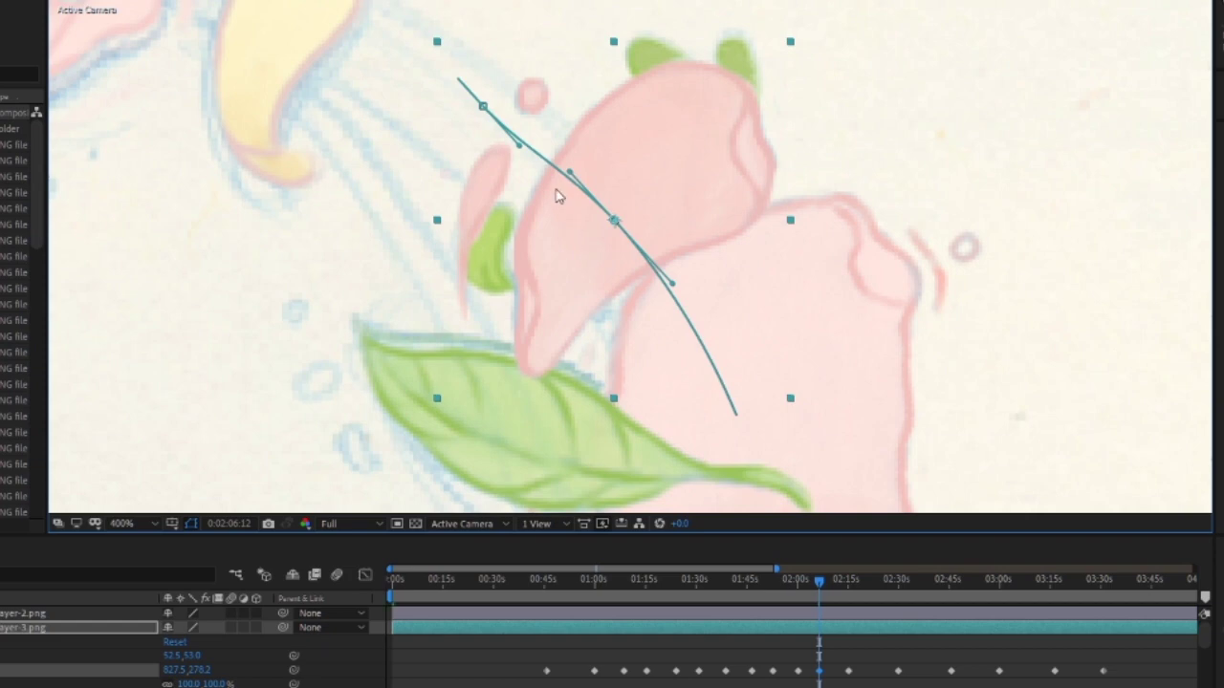
pyautogui.moveTo(520, 148)
pyautogui.mouseDown()
pyautogui.moveTo(528, 131)
pyautogui.moveTo(536, 161)
pyautogui.mouseUp()
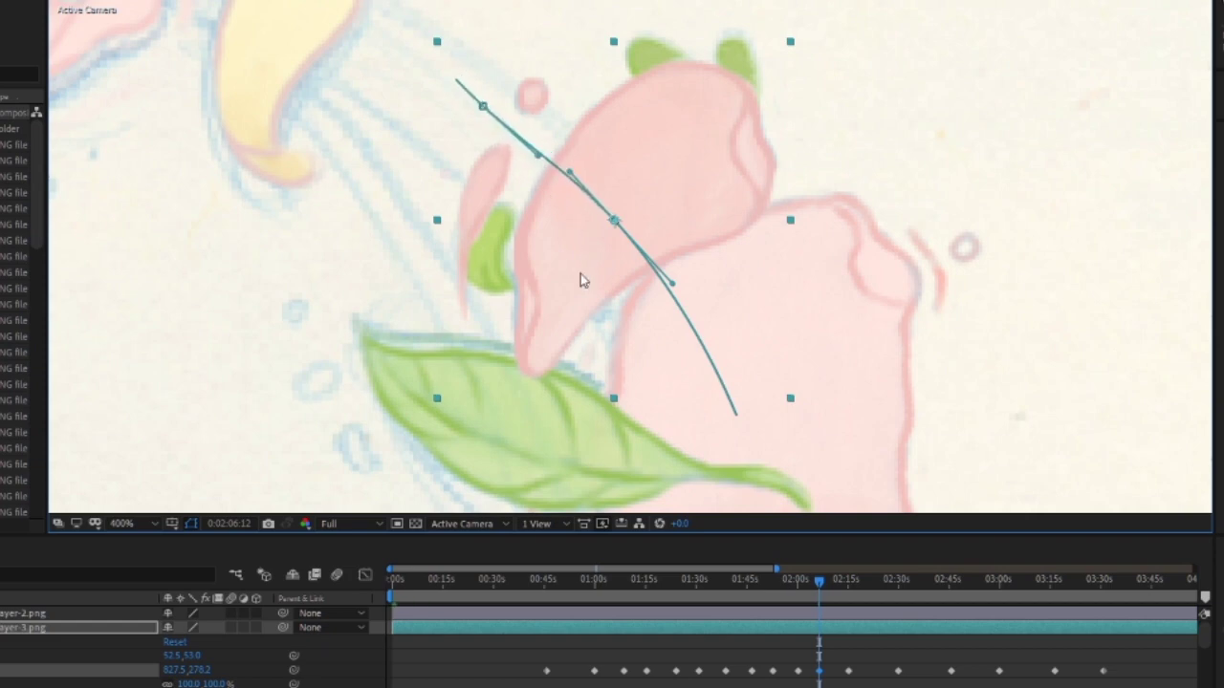
pyautogui.press('Down')
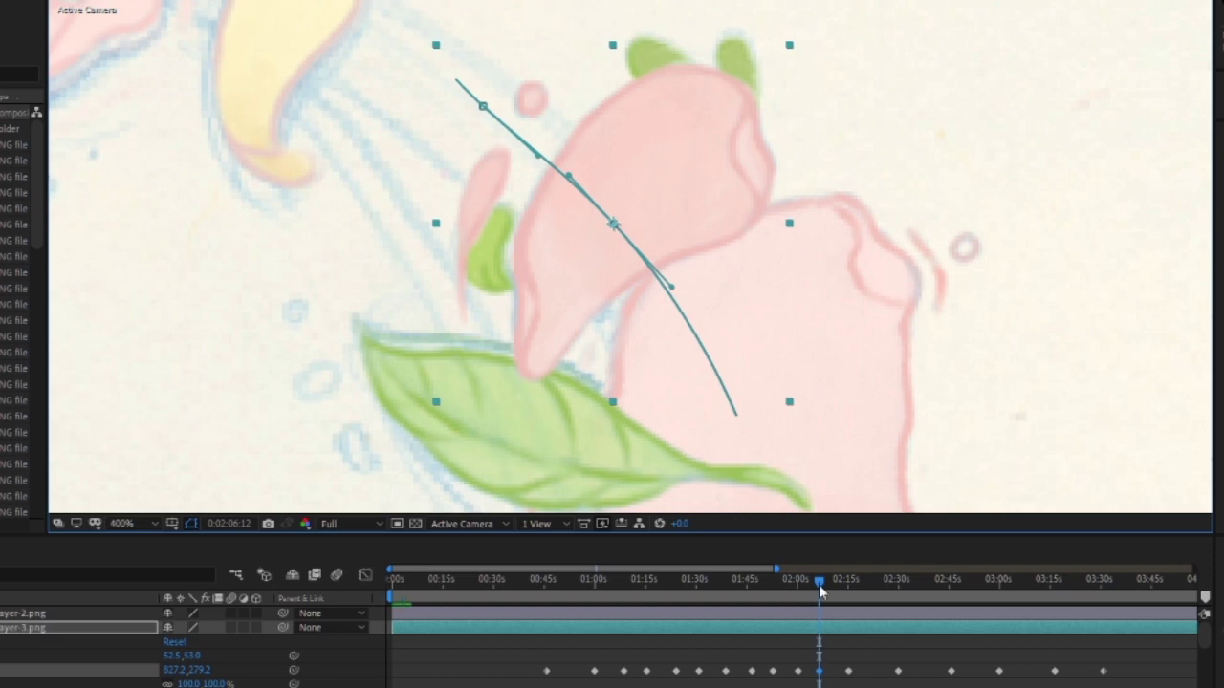
# Scrub the petal's motion from 2:11 to 2:23, then return to the earlier animation.
pyautogui.moveTo(820, 592); pyautogui.dragTo(837, 586)
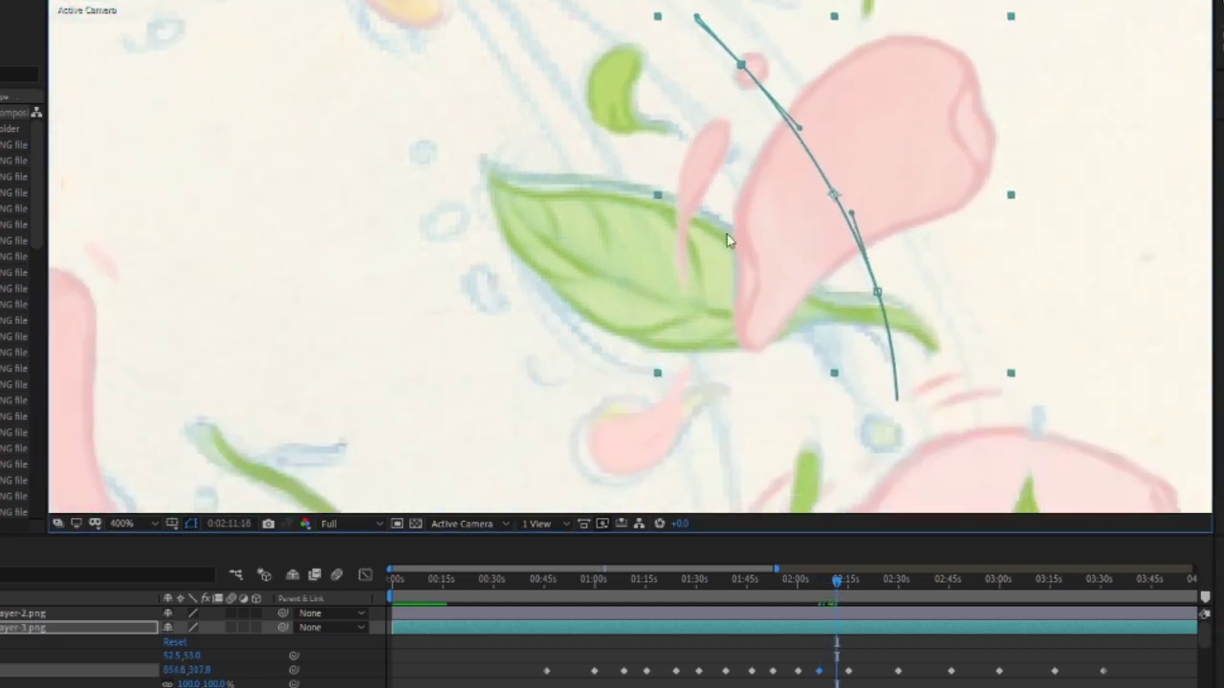
pyautogui.scroll(-2, 727, 241)
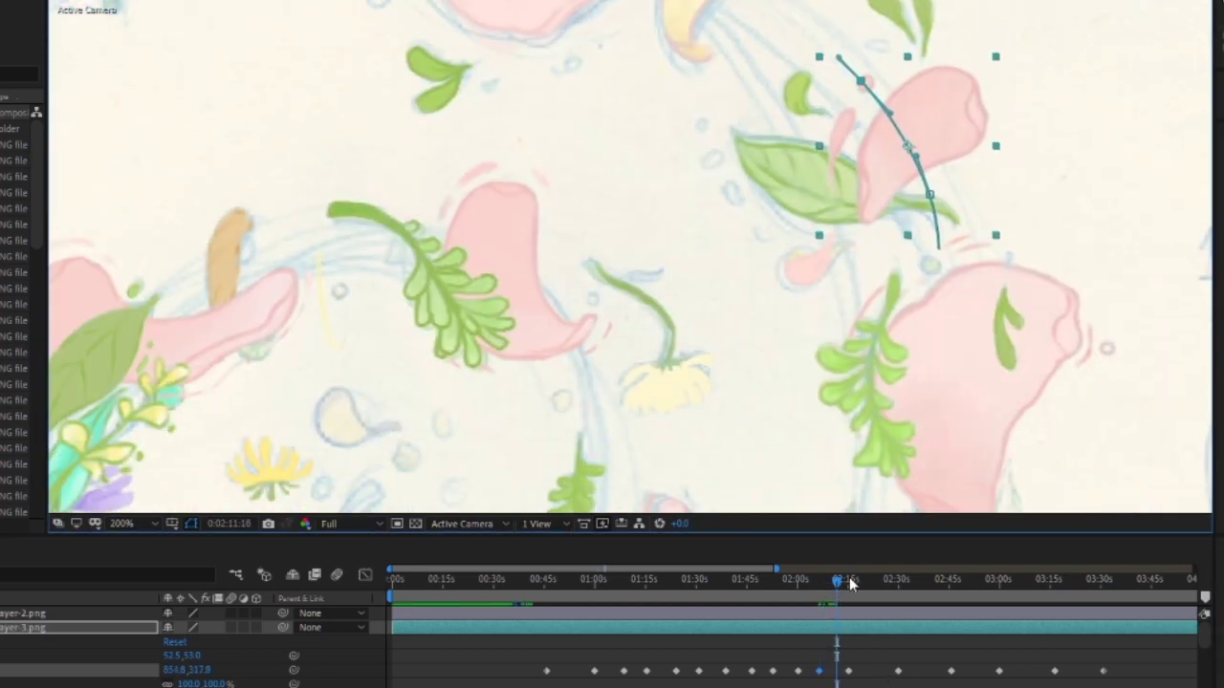
pyautogui.moveTo(850, 585); pyautogui.dragTo(879, 593)
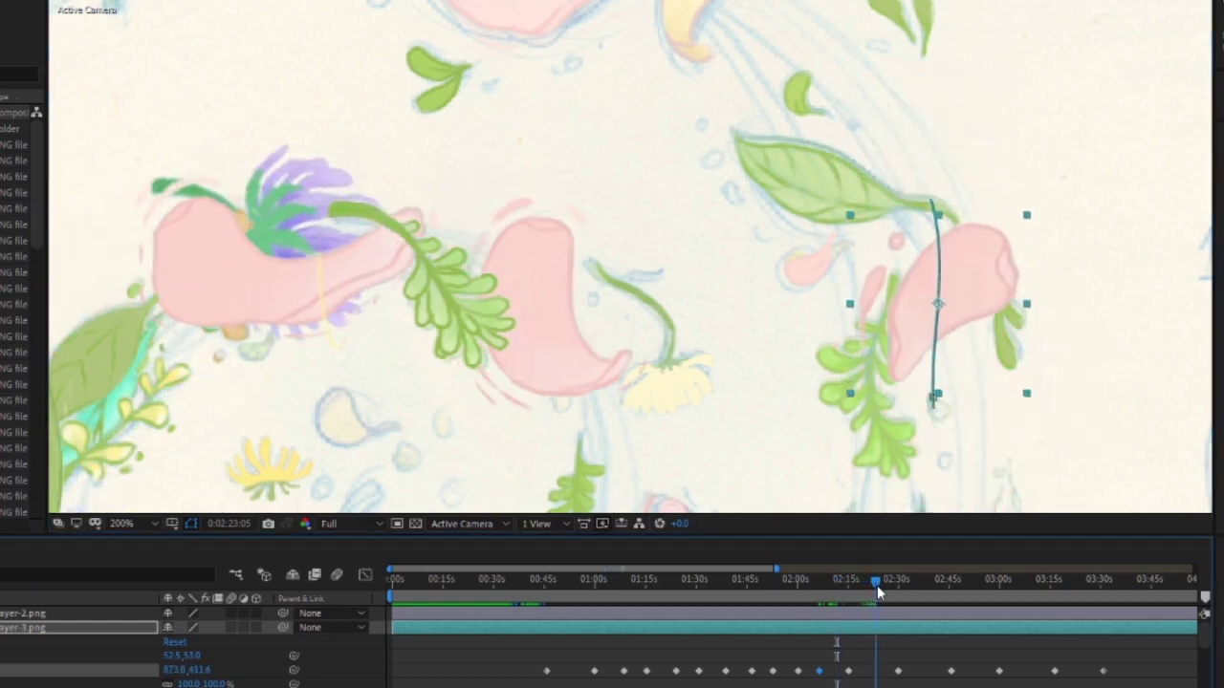
pyautogui.scroll(-2, 688, 320)
pyautogui.scroll(-2, 602, 364)
pyautogui.scroll(2, 601, 363)
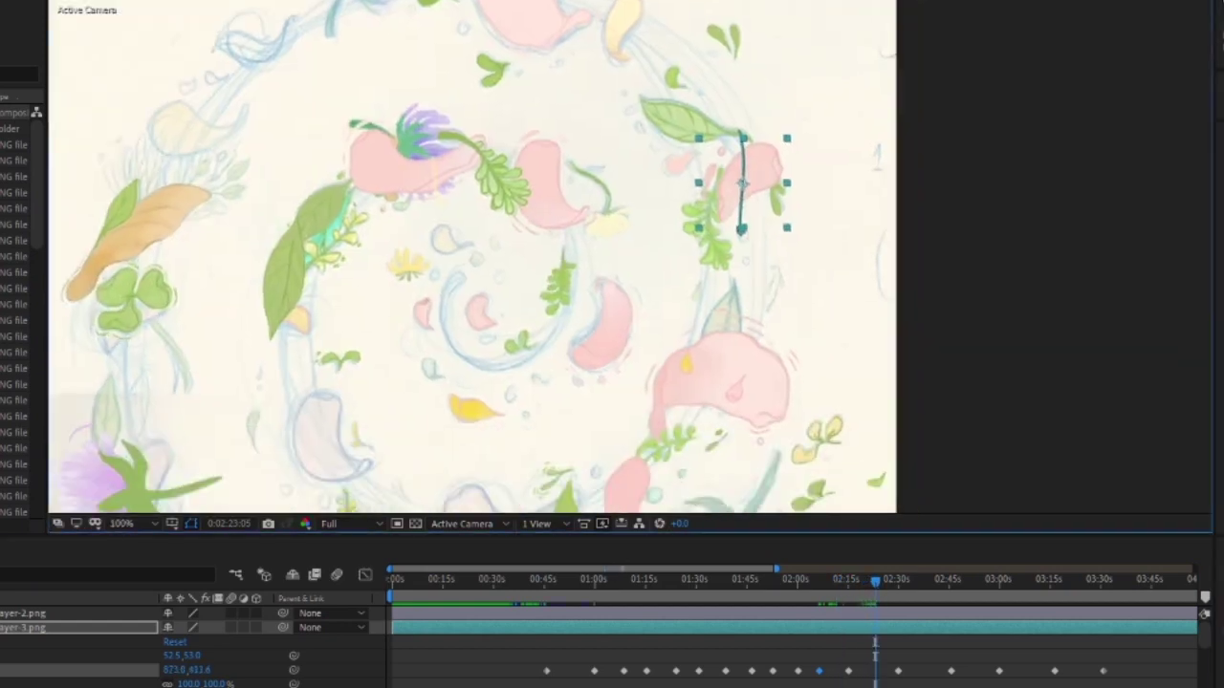
pyautogui.moveTo(535, 269); pyautogui.dragTo(589, 283)
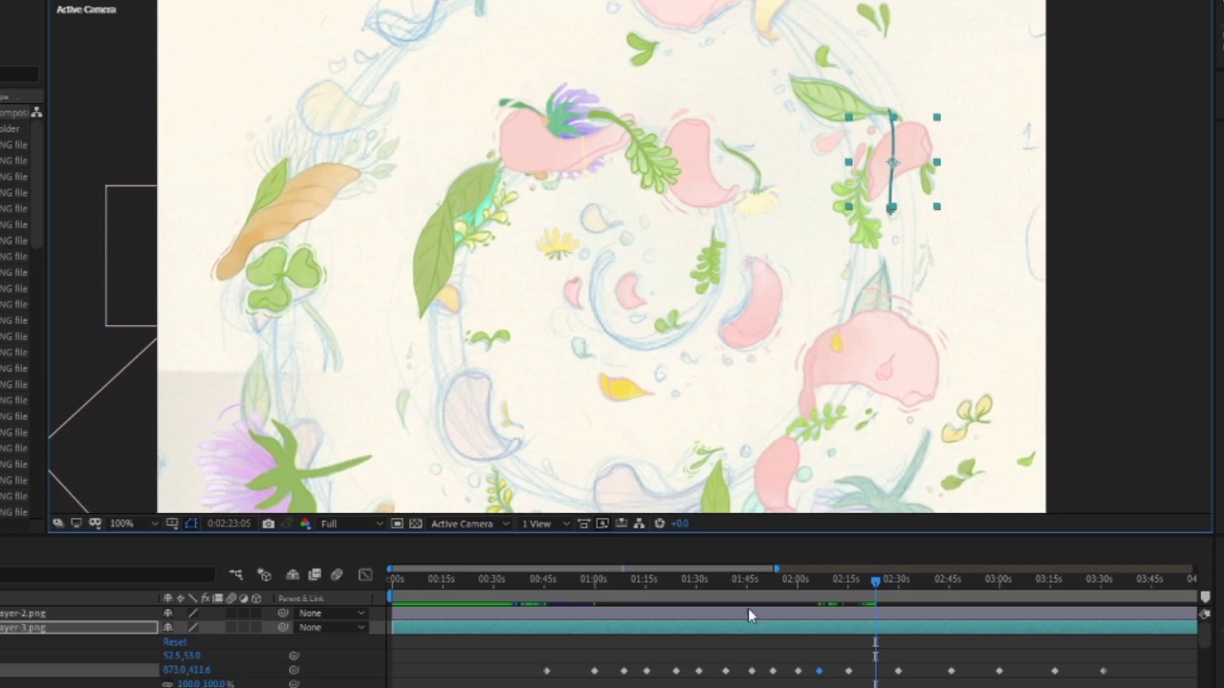
pyautogui.moveTo(667, 595)
pyautogui.mouseDown()
pyautogui.moveTo(550, 608)
pyautogui.moveTo(517, 631)
pyautogui.moveTo(580, 653)
pyautogui.mouseUp()
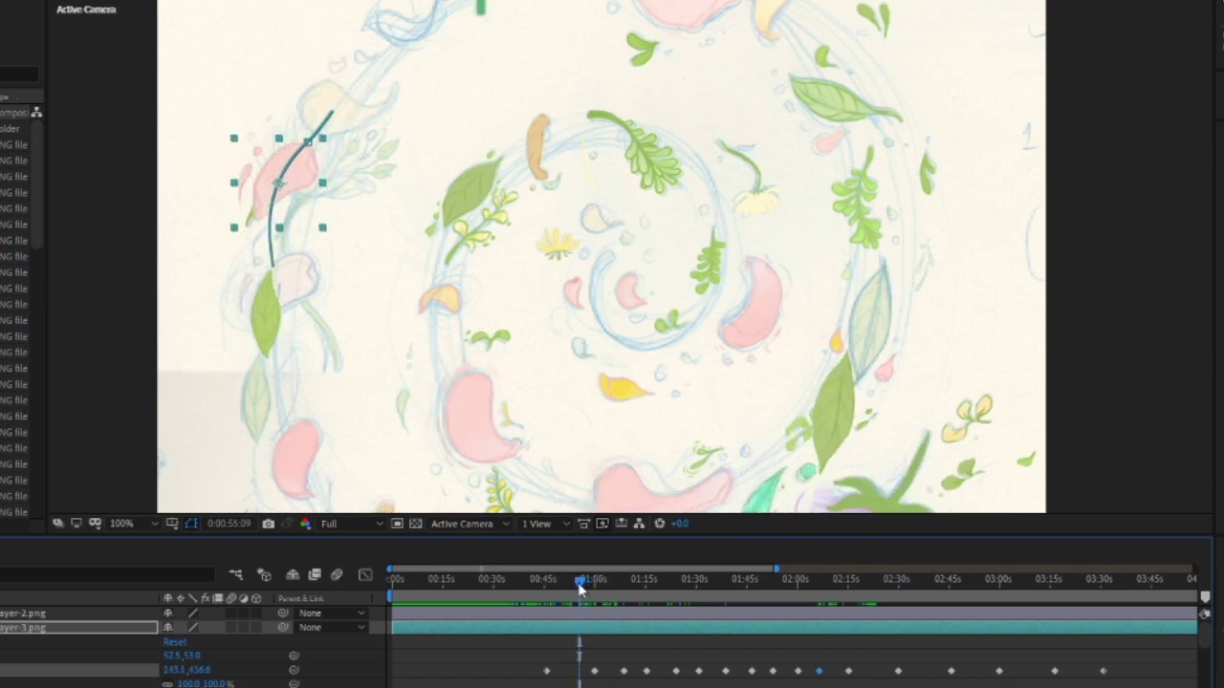
# At 0:53, drag the motion path's Bezier handles to remove the kink, undoing one attempt.
pyautogui.moveTo(578, 582); pyautogui.dragTo(574, 581)
pyautogui.scroll(1, 467, 229)
pyautogui.scroll(1, 397, 266)
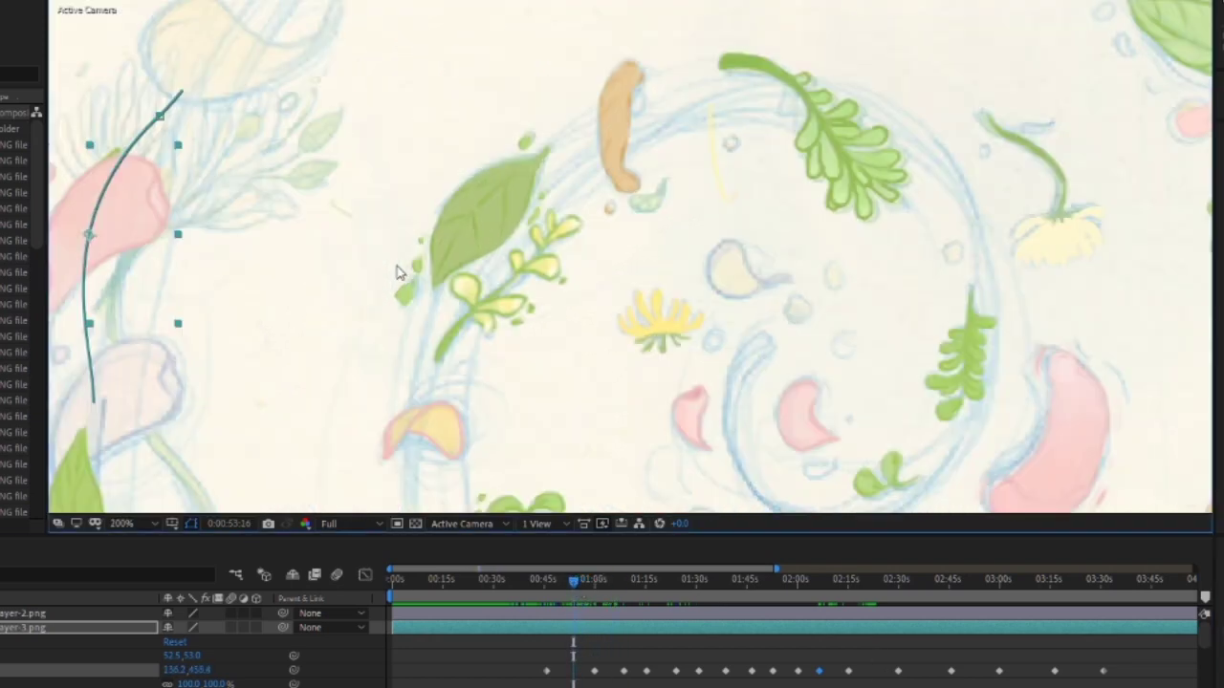
pyautogui.moveTo(144, 248); pyautogui.dragTo(411, 210)
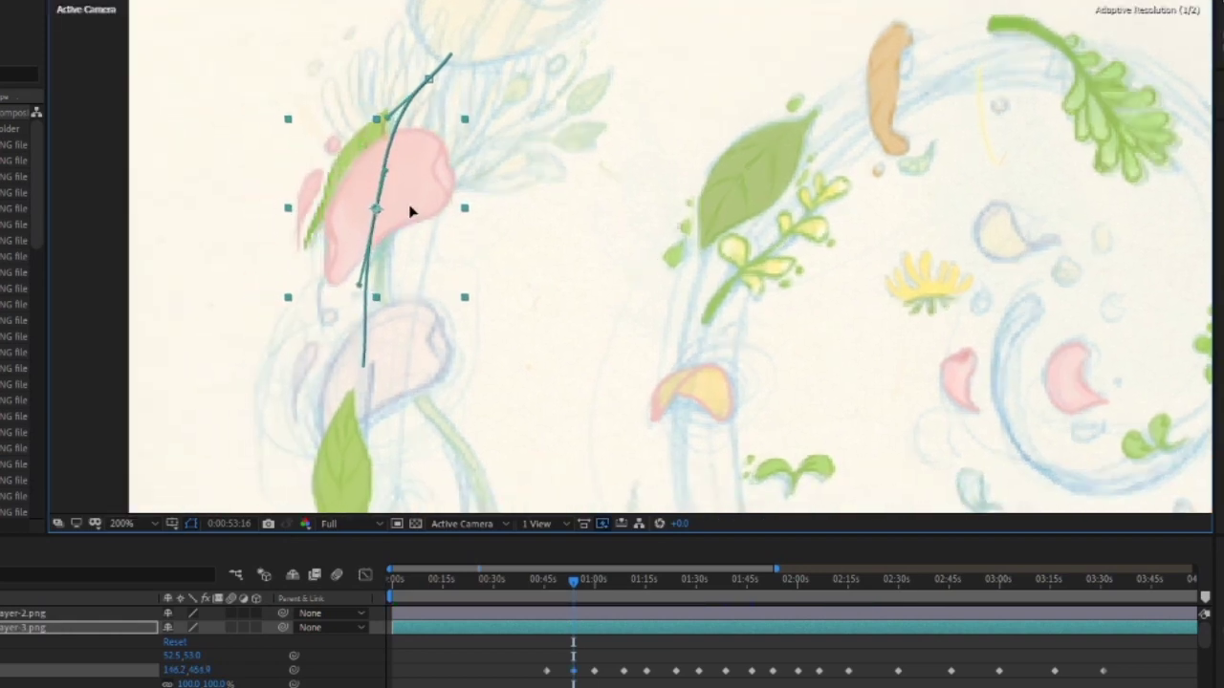
pyautogui.moveTo(430, 79); pyautogui.dragTo(440, 75)
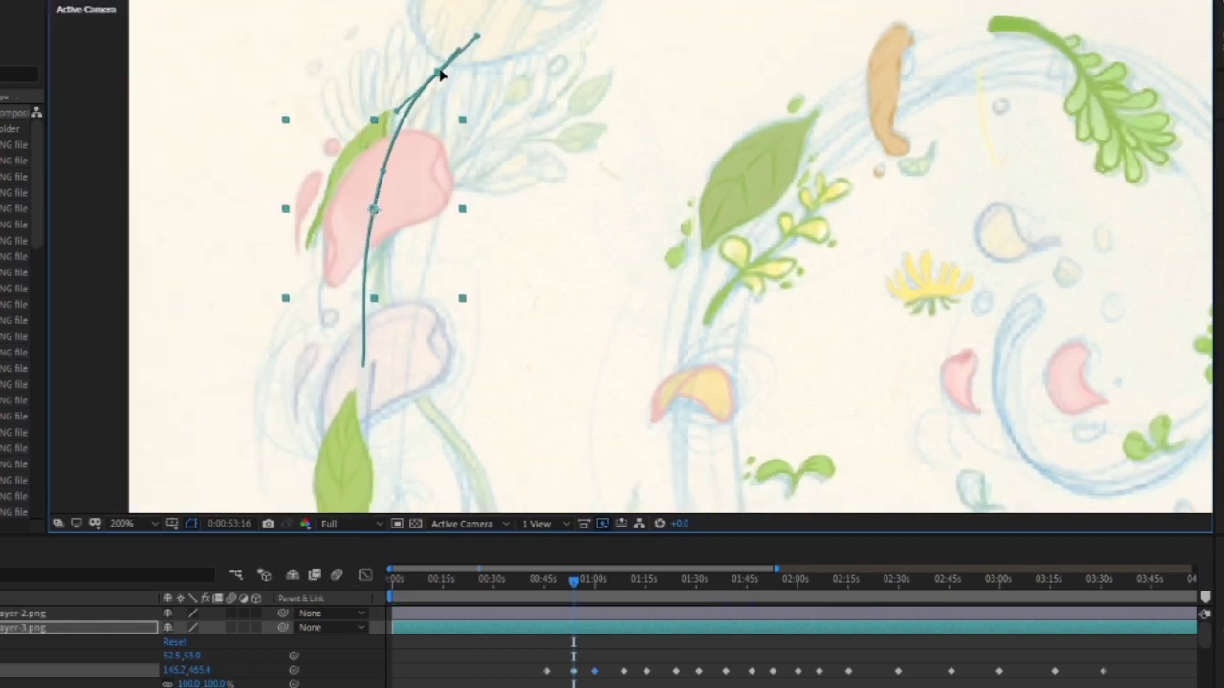
pyautogui.hotkey('ctrl', 'z')
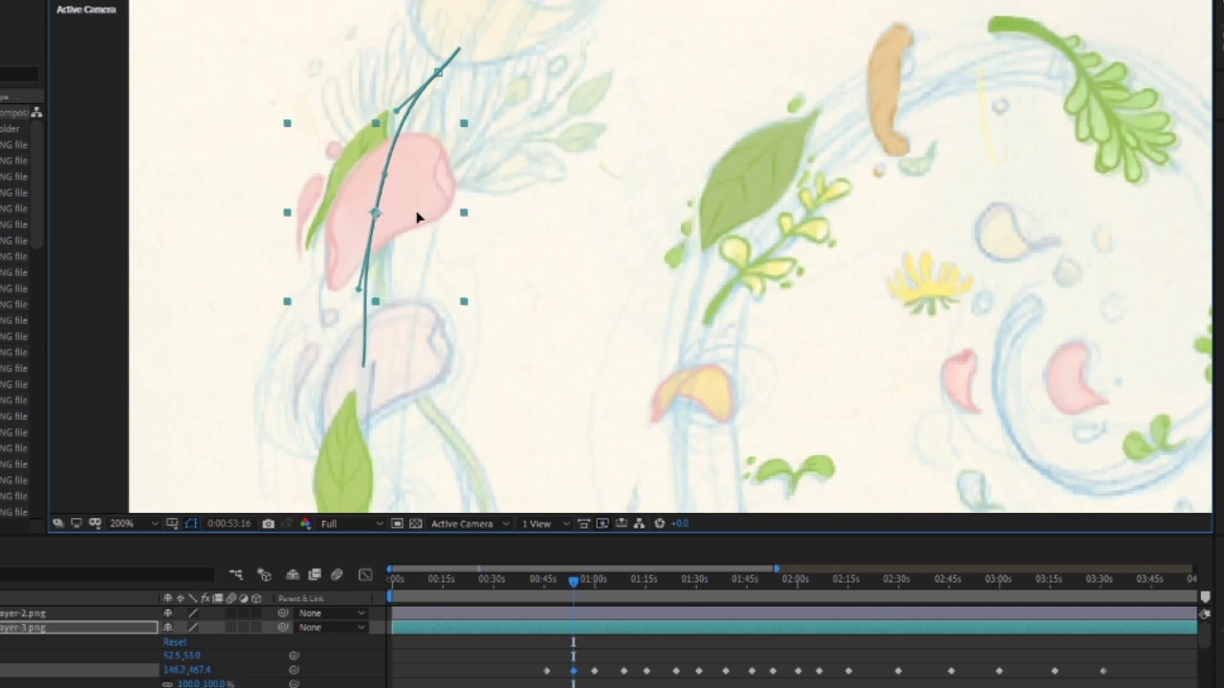
pyautogui.moveTo(435, 180); pyautogui.dragTo(438, 179)
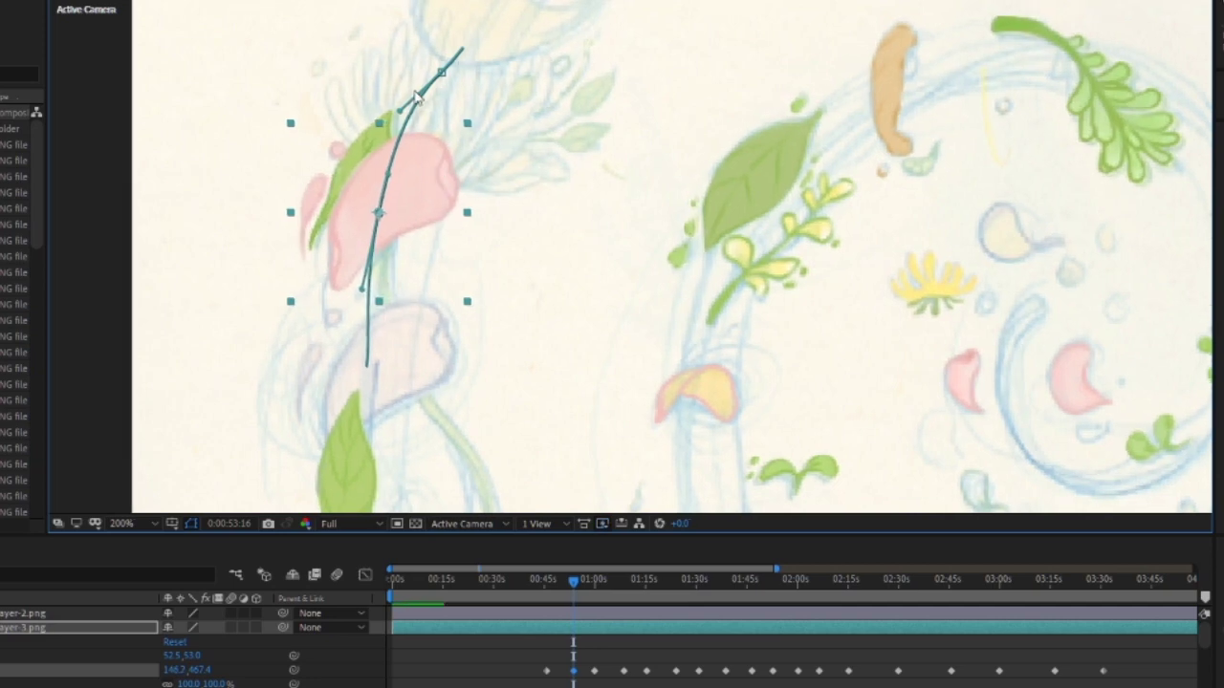
pyautogui.moveTo(403, 114); pyautogui.dragTo(403, 128)
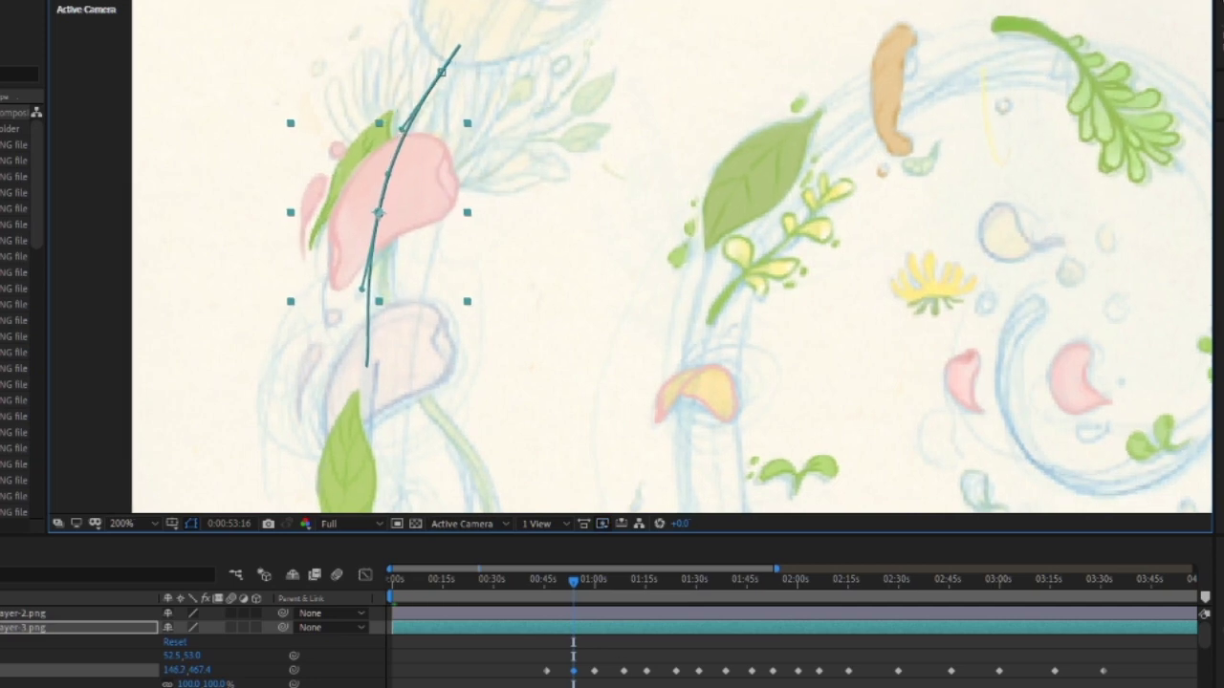
# Scrub ahead to about 1:02 to check the smoothed path.
pyautogui.moveTo(559, 593); pyautogui.dragTo(603, 583)
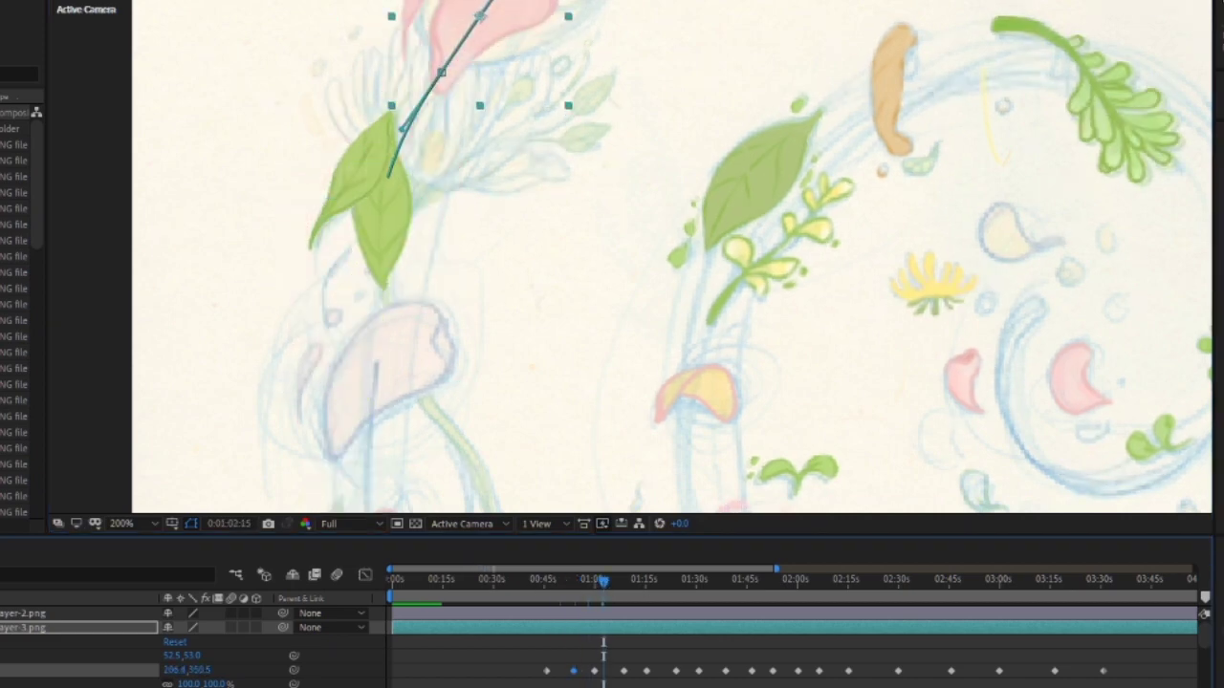
pyautogui.scroll(-2, 855, 138)
pyautogui.scroll(-2, 855, 153)
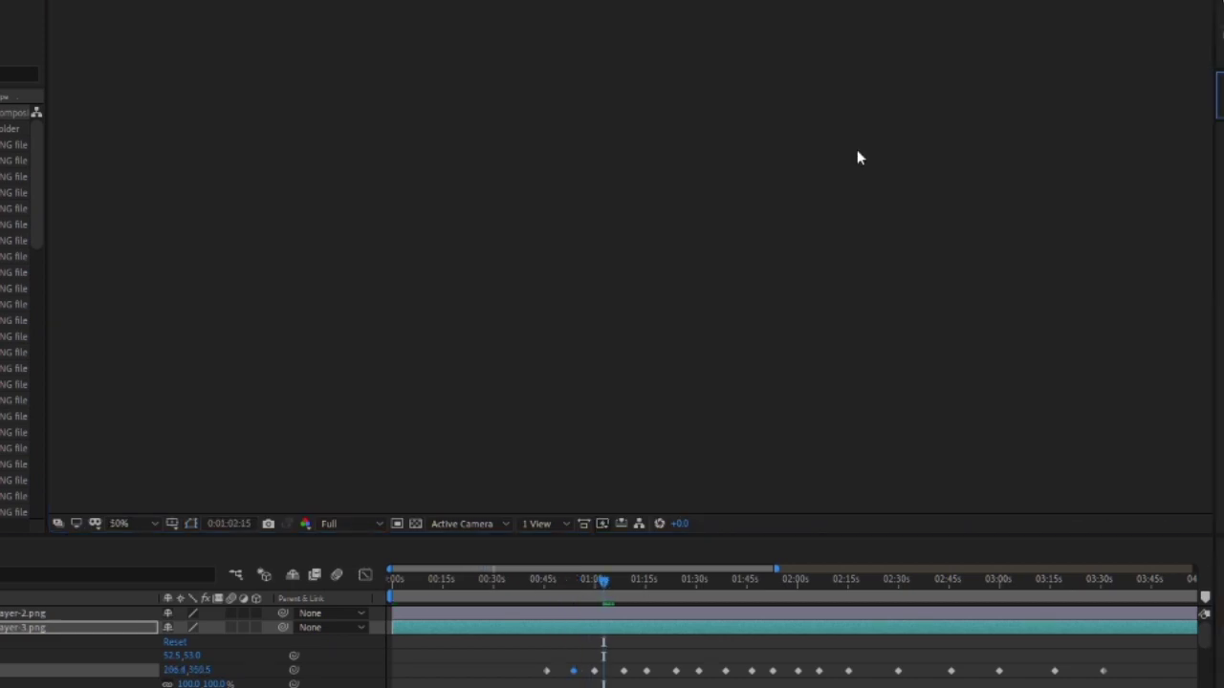
# Play a preview of the petal drifting along the spiral and zoom the viewer.
pyautogui.press('space')
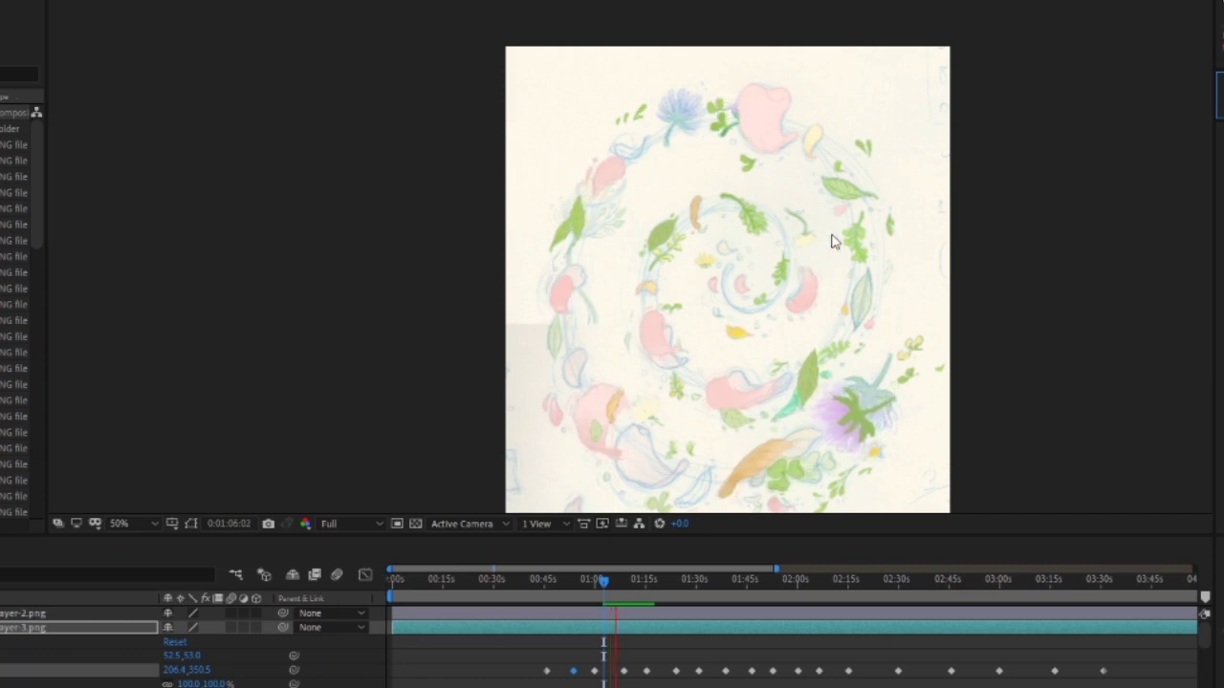
pyautogui.scroll(2, 832, 239)
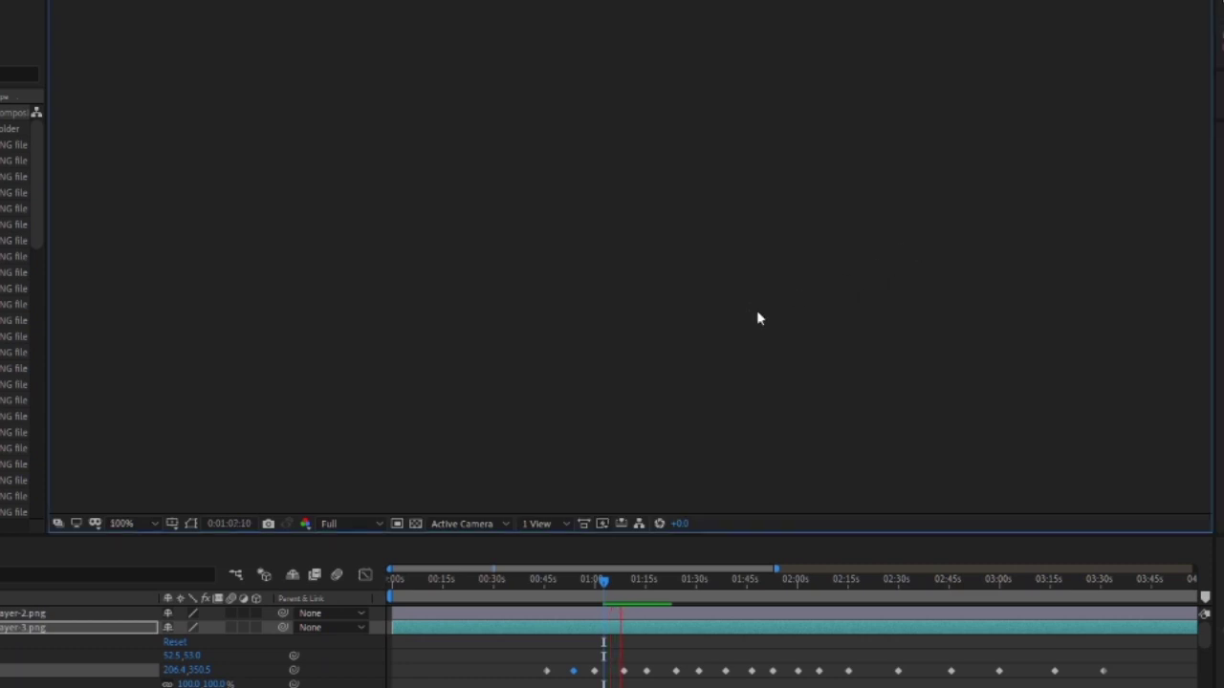